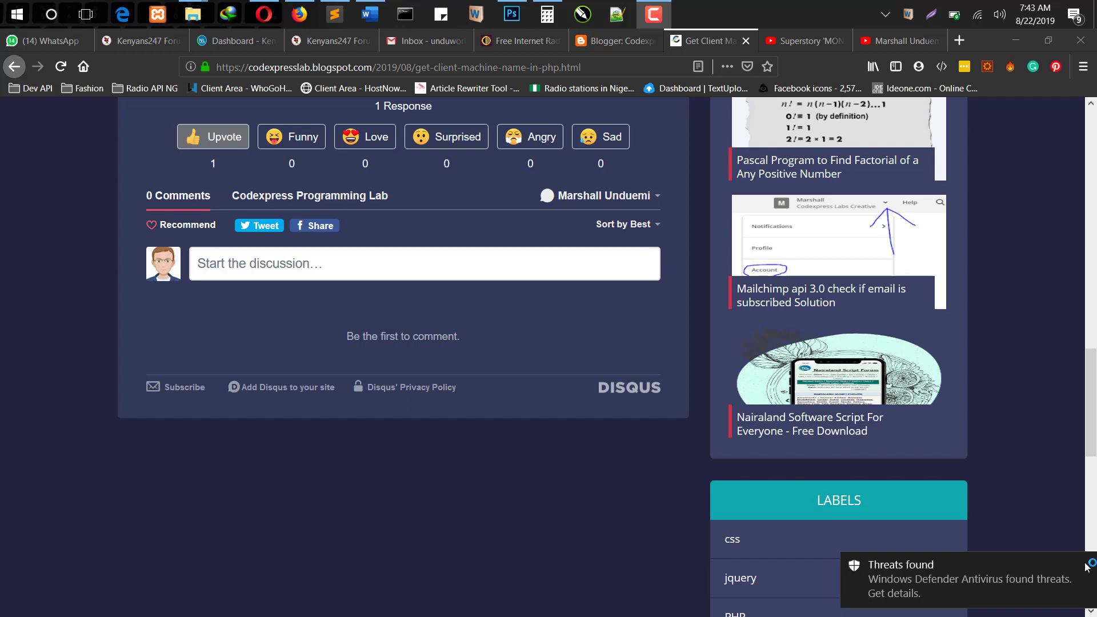
# Open the article "Nairaland Software Script For Everyone - Free Download" and follow its free download link.
pyautogui.click(1088, 566)
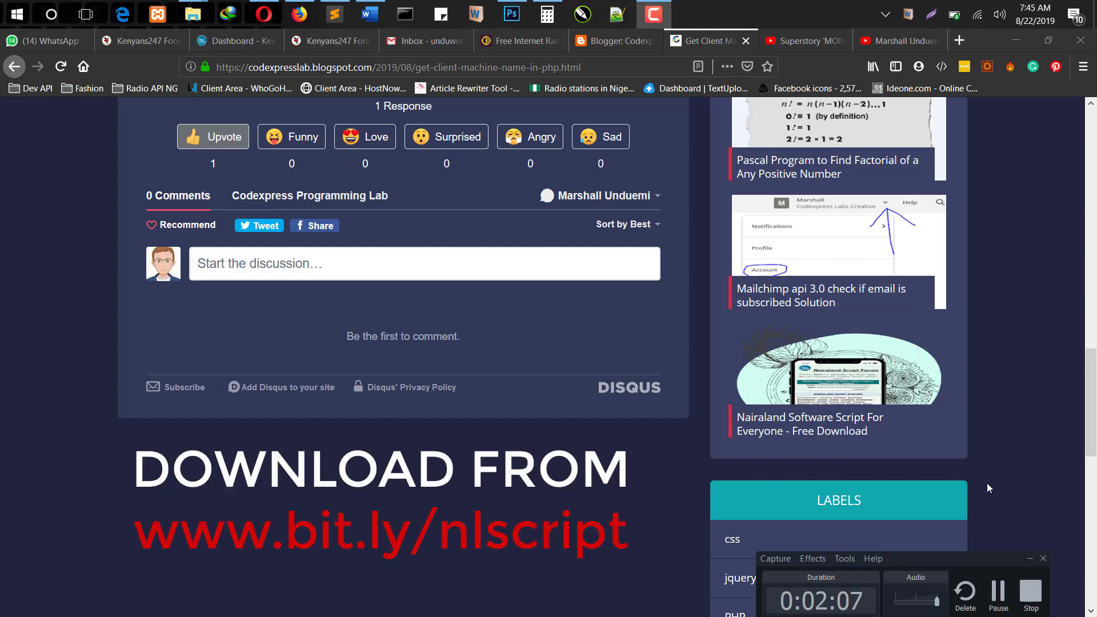
pyautogui.click(795, 429)
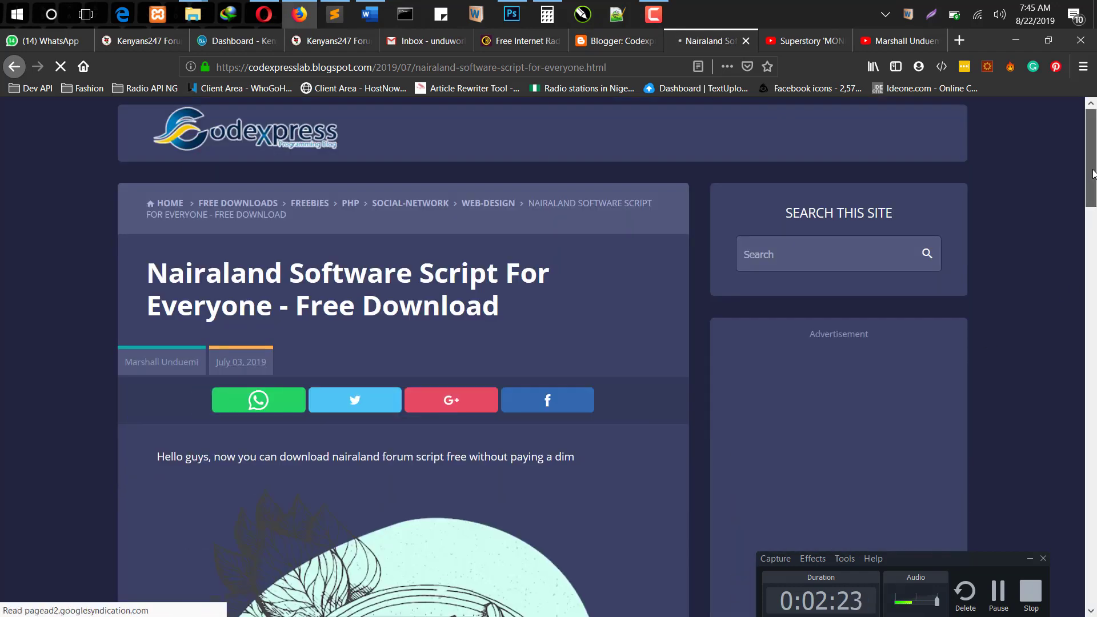
pyautogui.moveTo(1093, 174); pyautogui.dragTo(1092, 278)
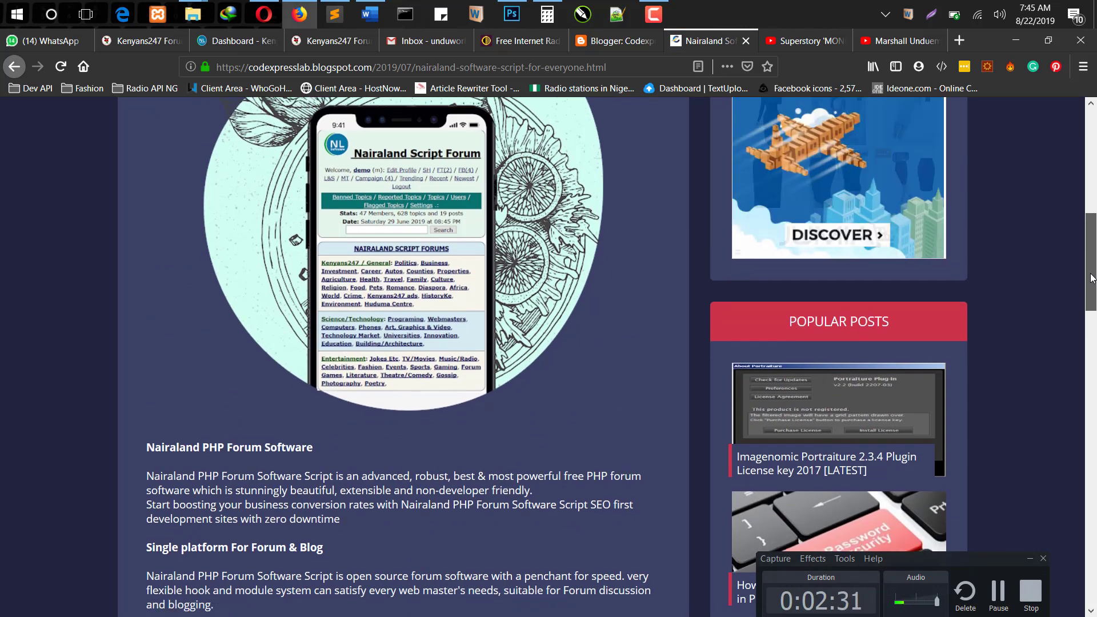
pyautogui.moveTo(1093, 278); pyautogui.dragTo(1088, 352)
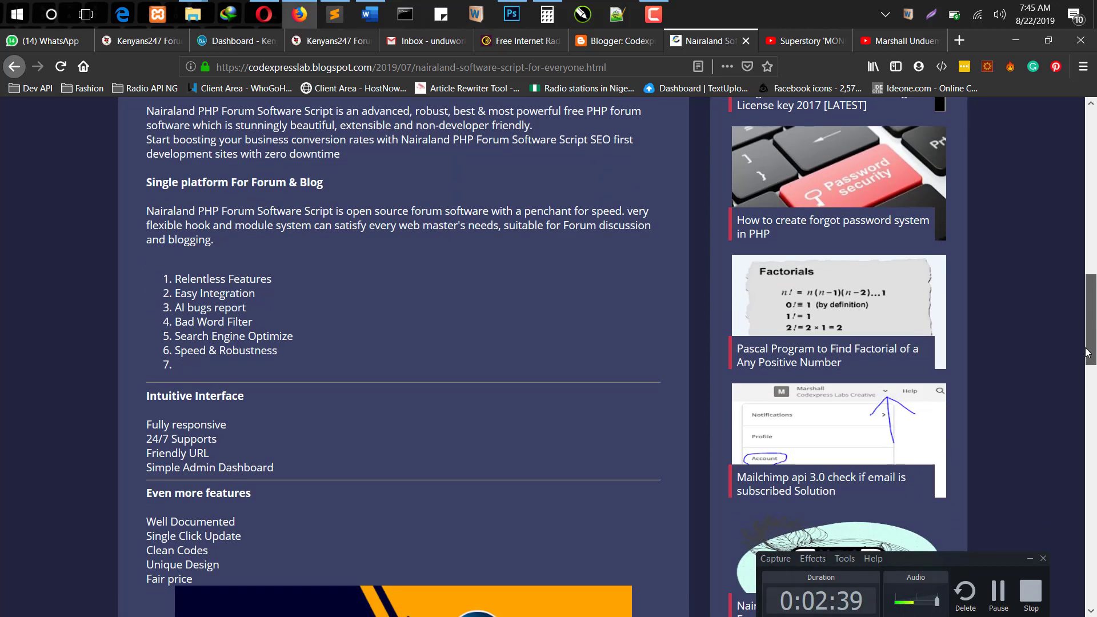
pyautogui.moveTo(1088, 351); pyautogui.dragTo(1087, 368)
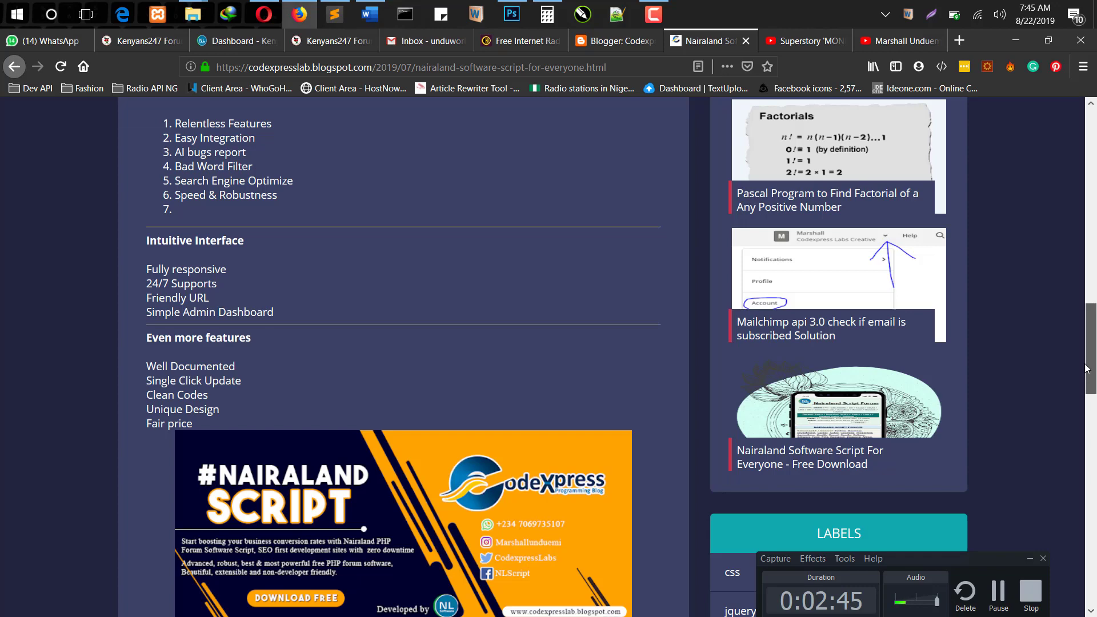
pyautogui.moveTo(1088, 368); pyautogui.dragTo(1091, 418)
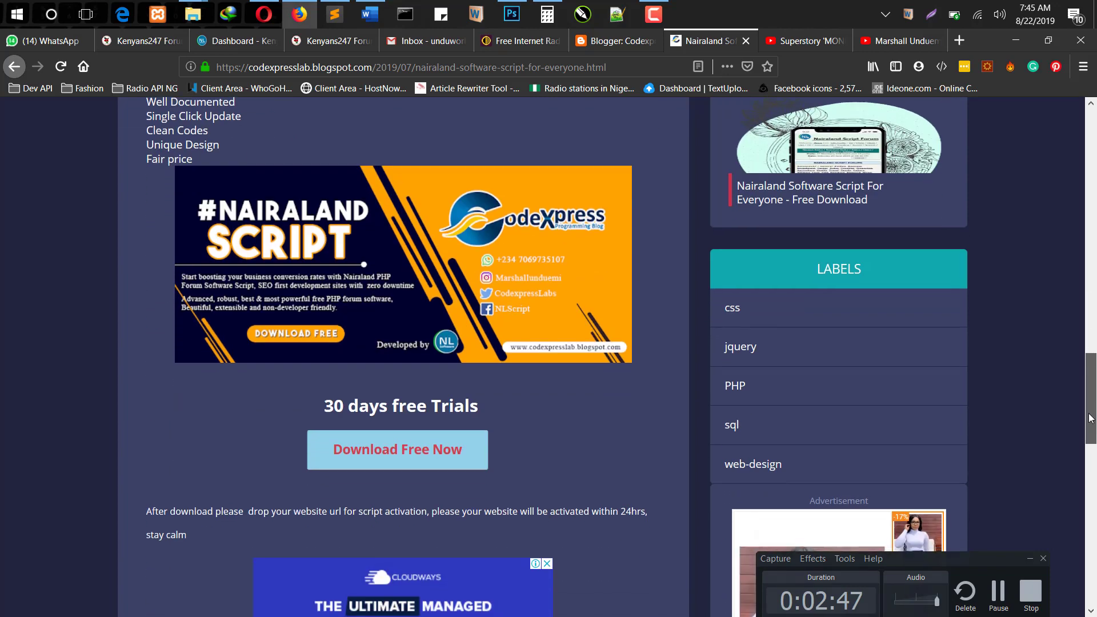
pyautogui.scroll(-3, 497, 282)
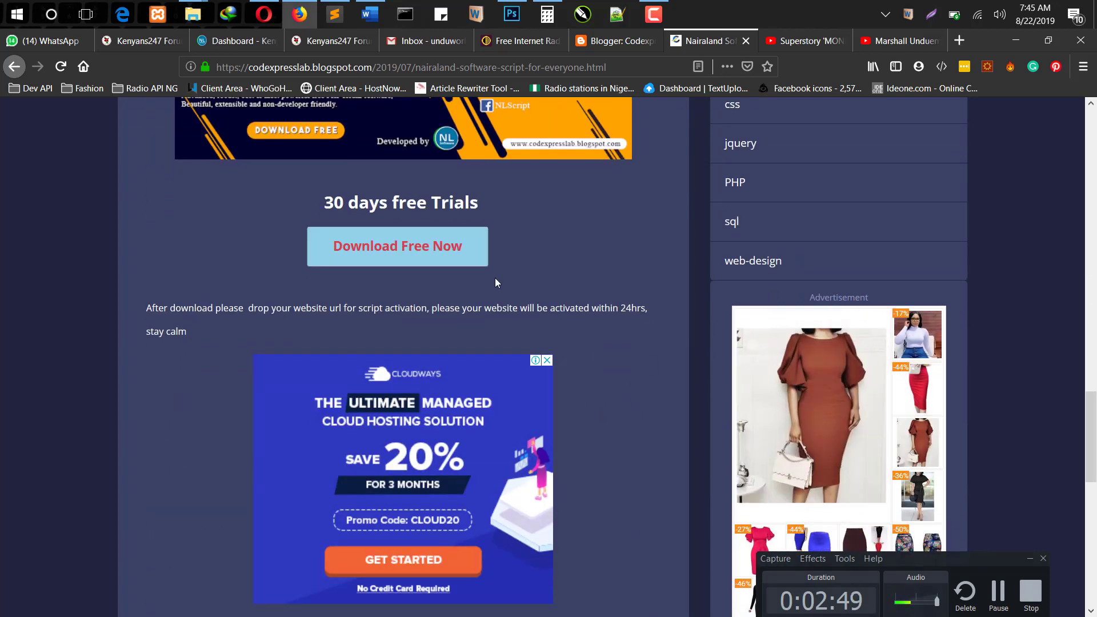
pyautogui.click(434, 250)
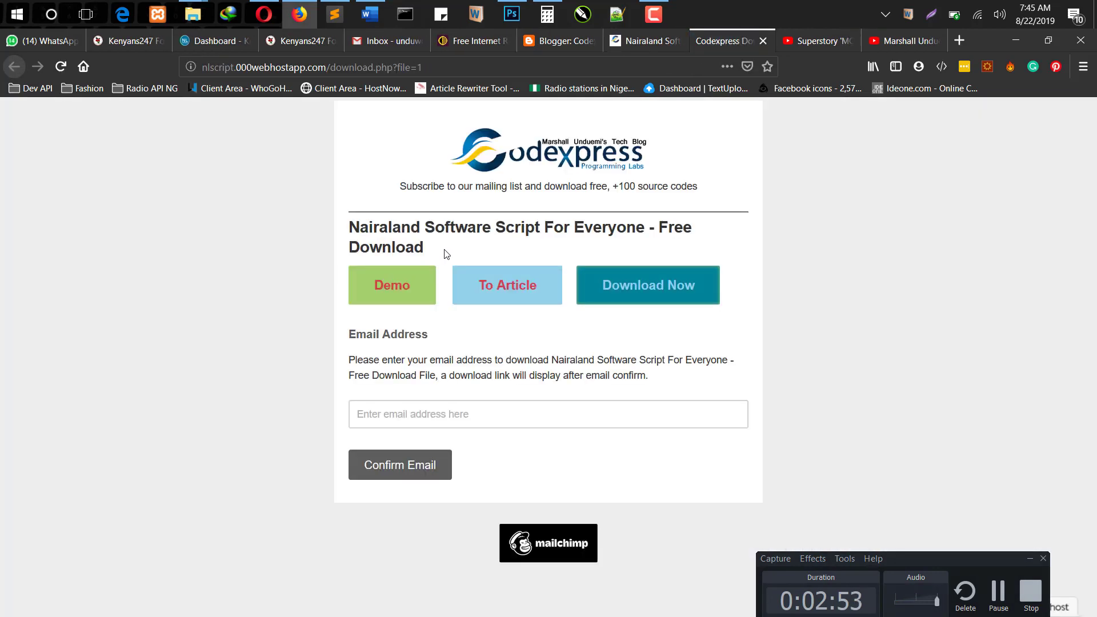
# Activate the email address field on the script's download page.
pyautogui.click(438, 66)
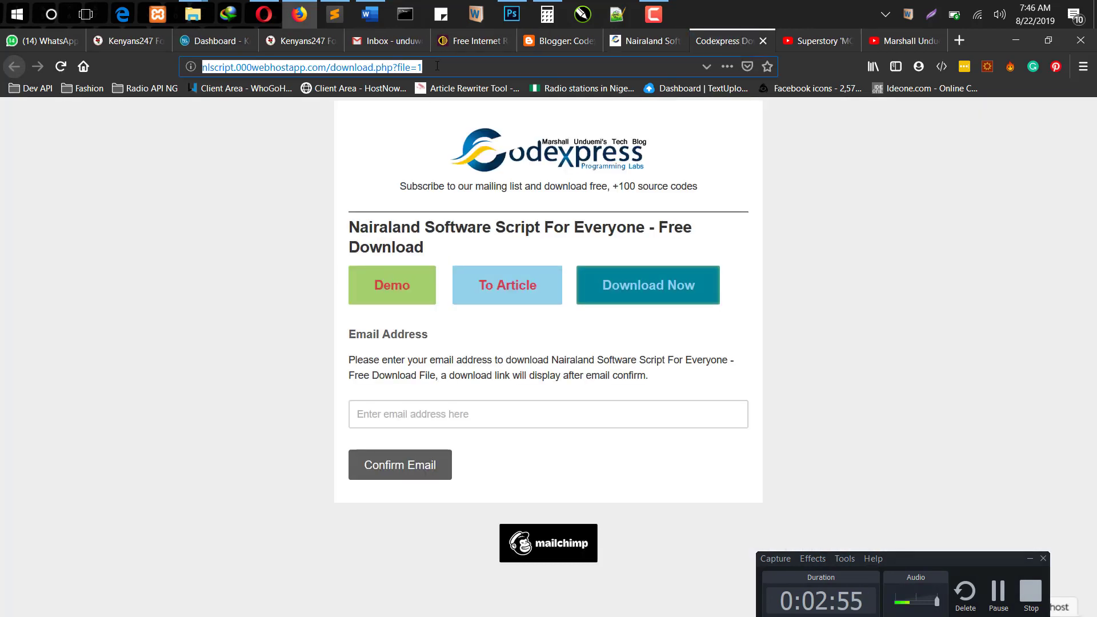
pyautogui.click(438, 67)
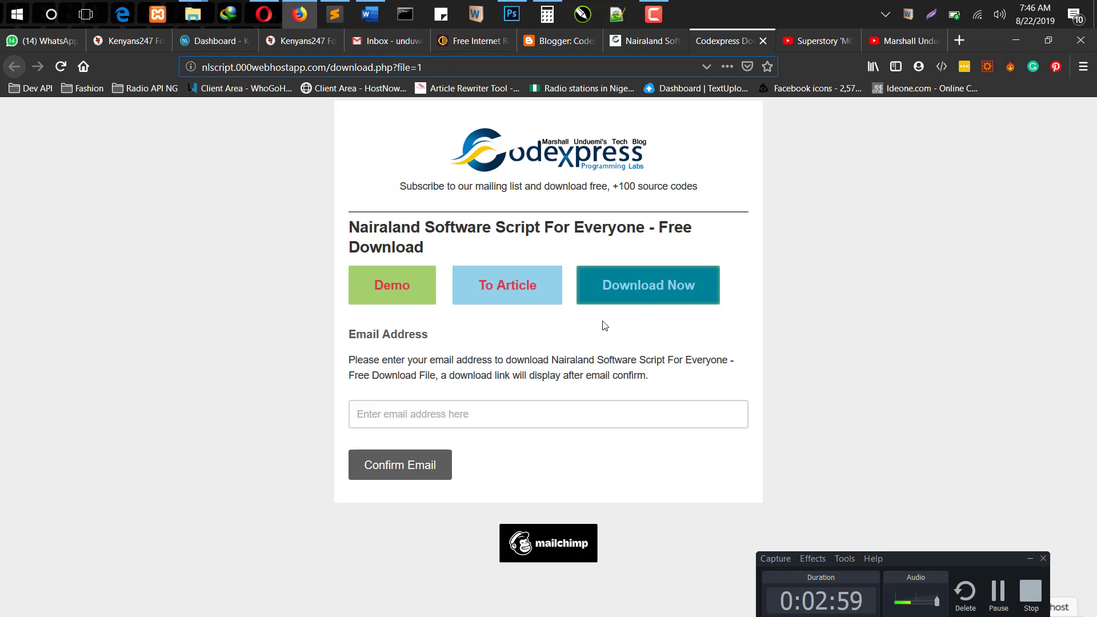
pyautogui.click(365, 414)
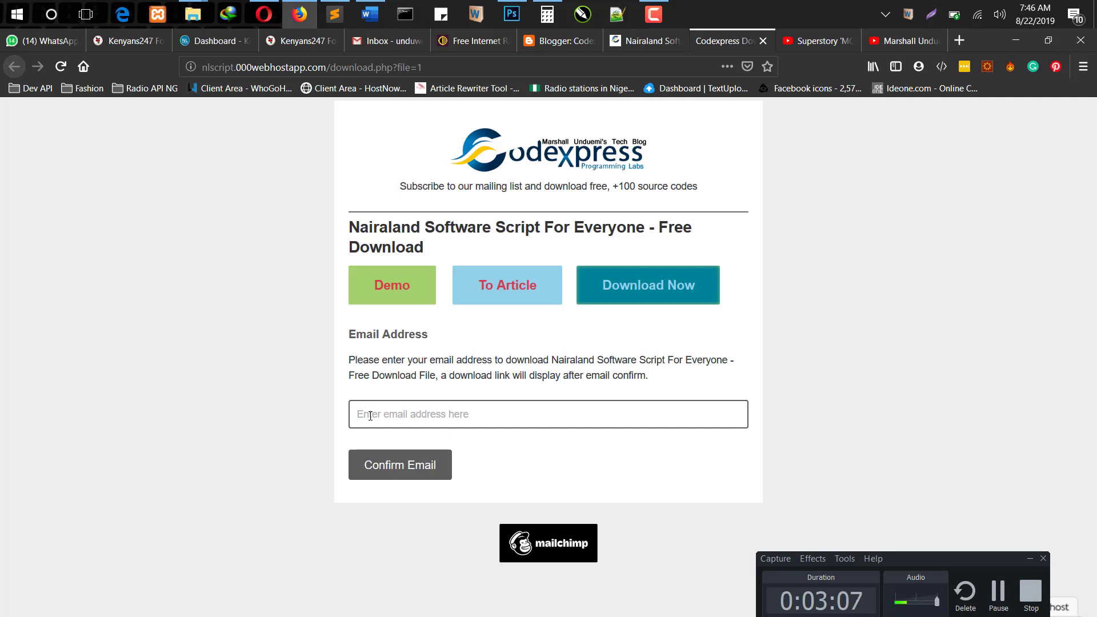
pyautogui.click(371, 416)
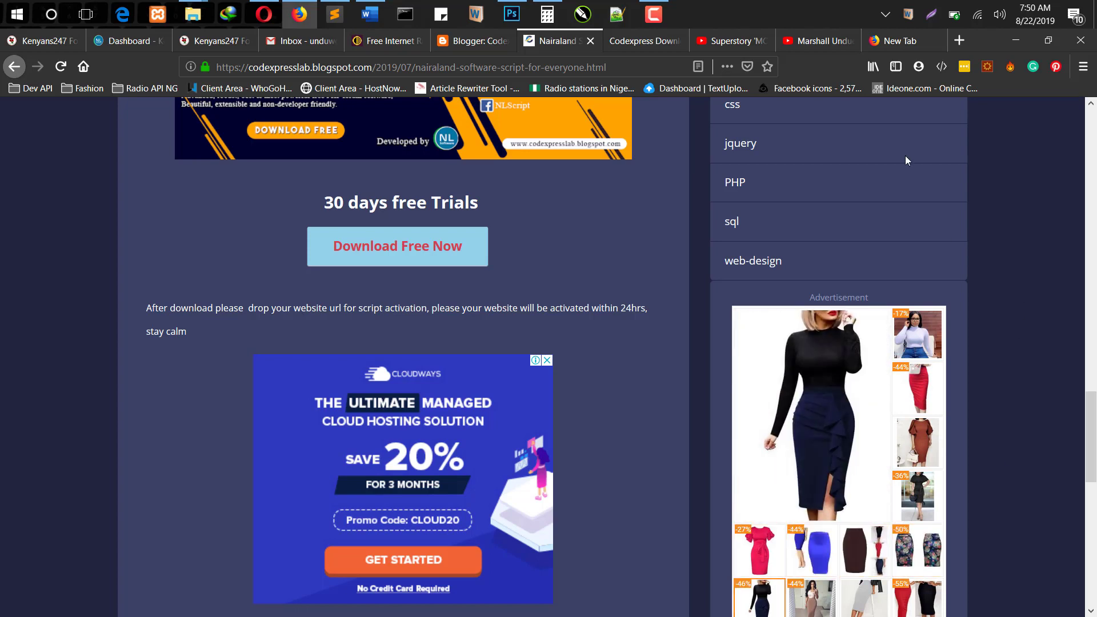
# Search Google for "xamp" in the empty browser tab.
pyautogui.click(899, 41)
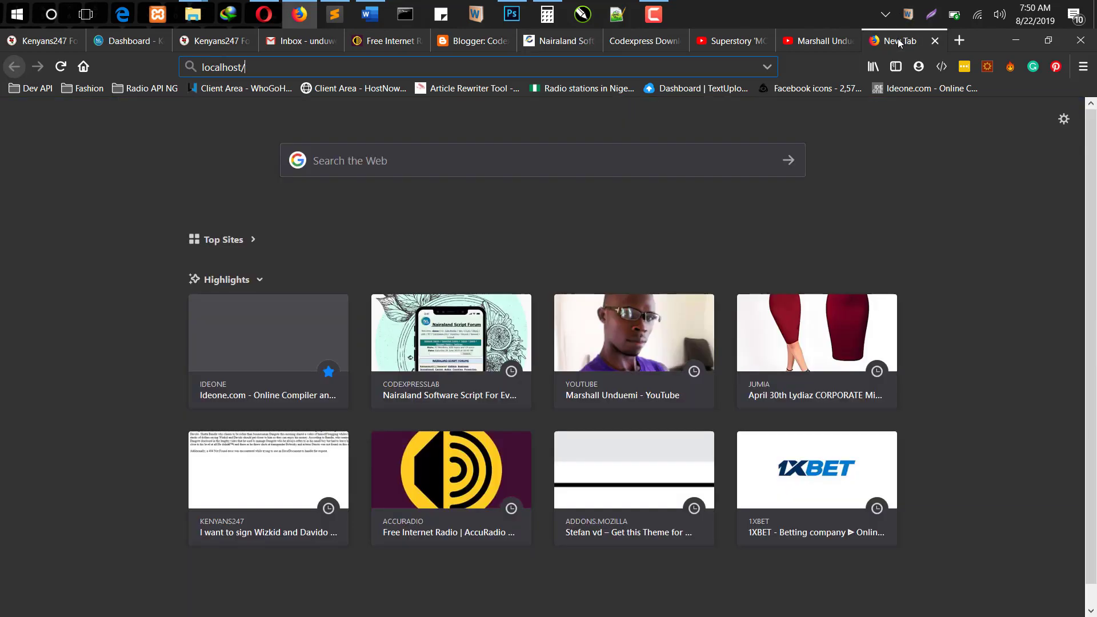
pyautogui.write('xampp')
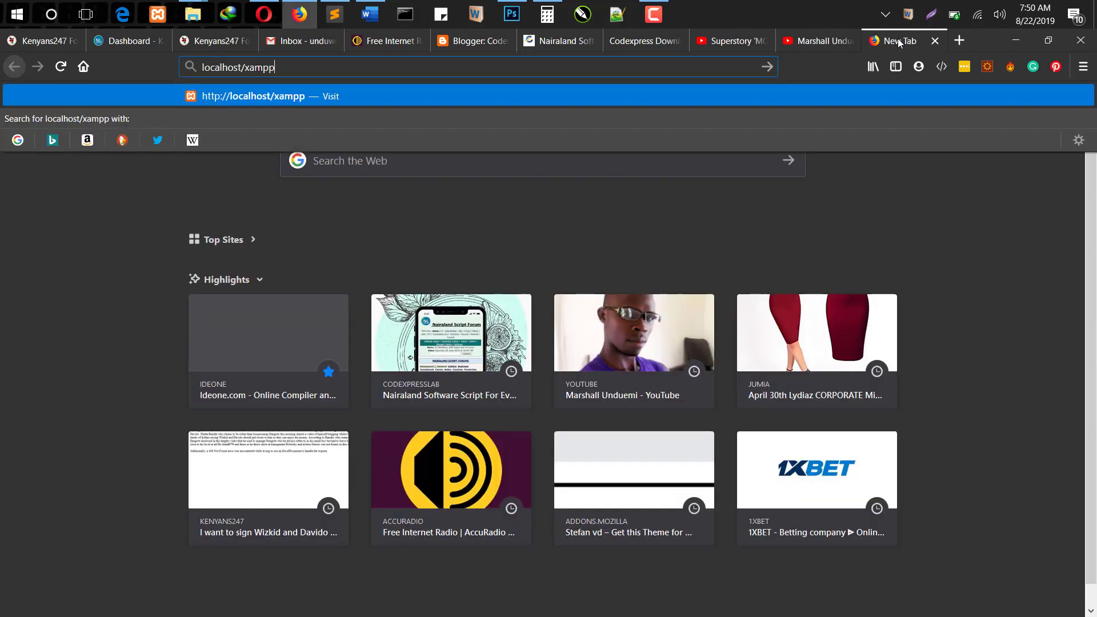
pyautogui.hotkey('ctrl', 'a')
pyautogui.write('xamp')
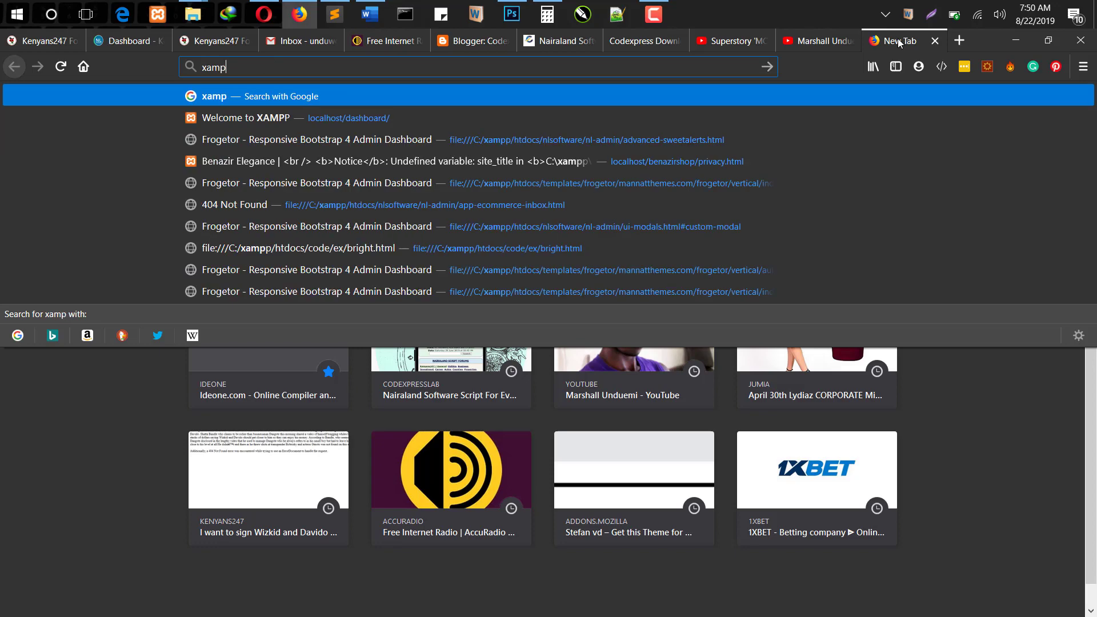
pyautogui.press('Return')
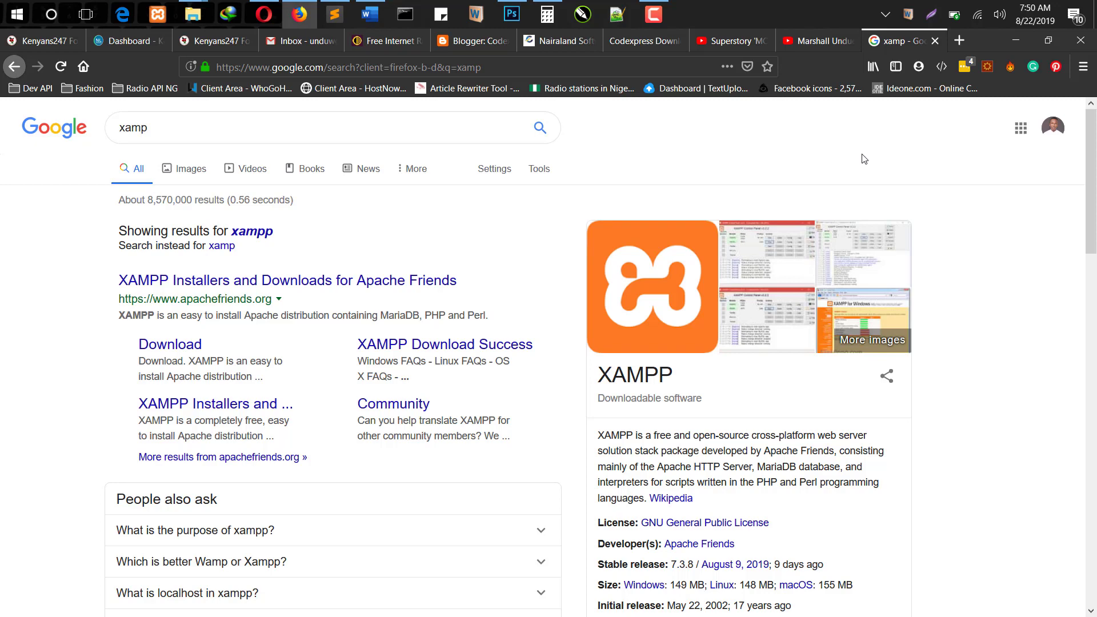
# Enter localhost as the address in another new browser tab without loading it.
pyautogui.click(960, 43)
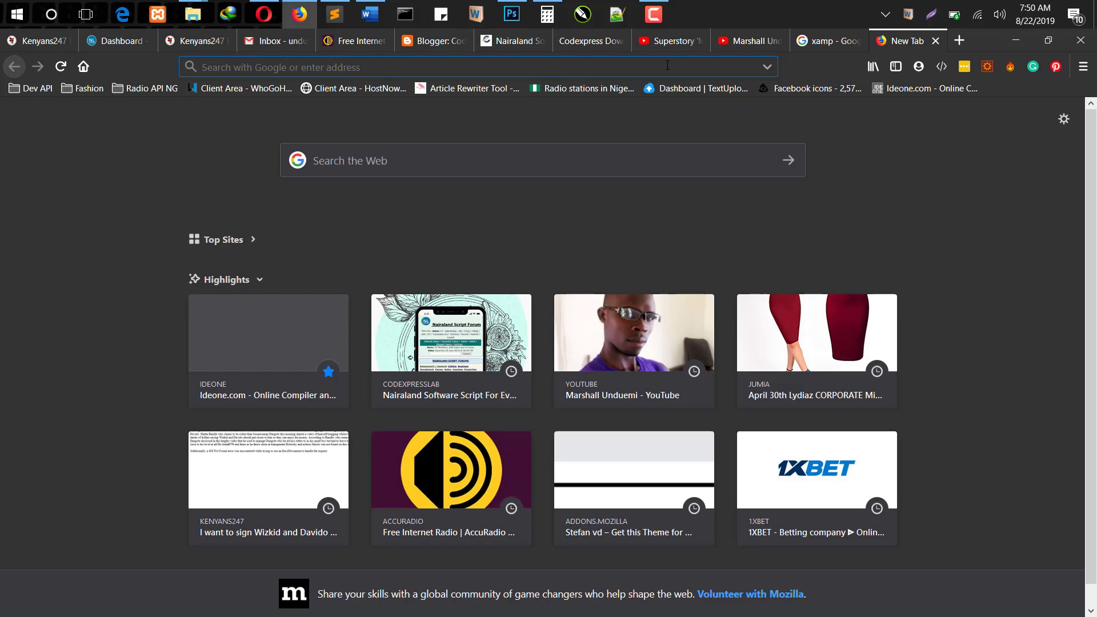
pyautogui.write('localhost/')
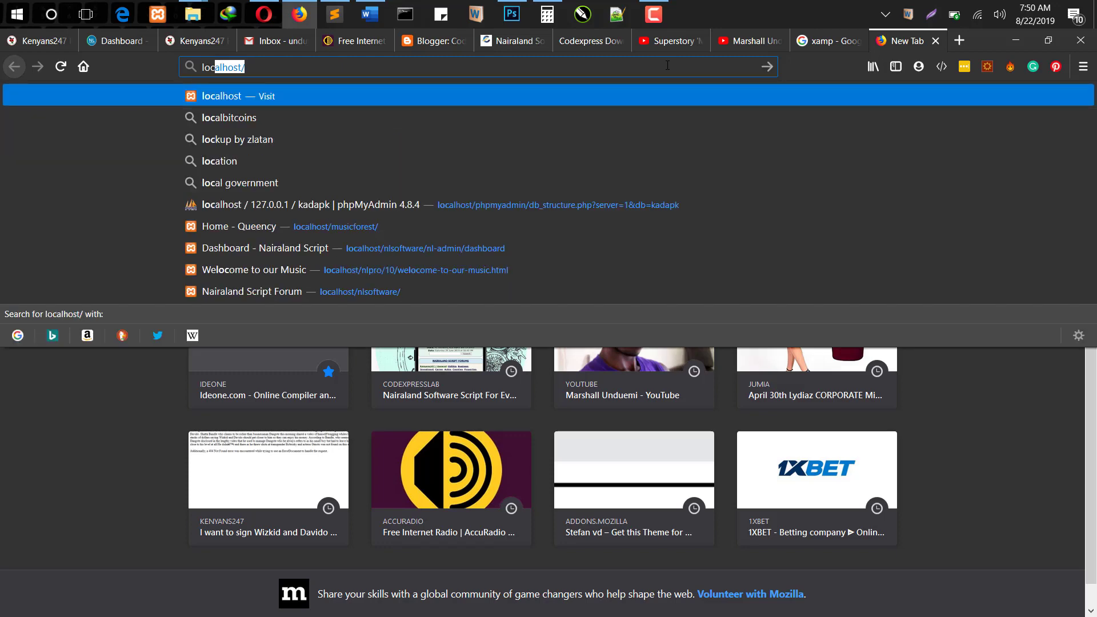
pyautogui.press('Right')
pyautogui.press('BackSpace')
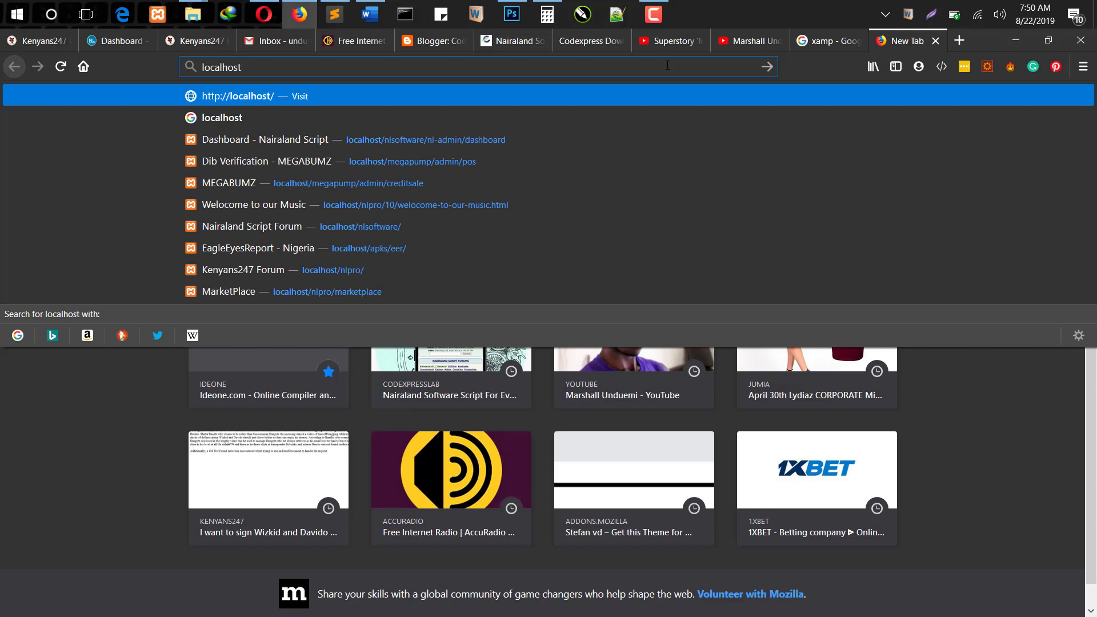
# Bring up the XAMPP Control Panel and check the status of the Apache and MySQL modules.
pyautogui.click(890, 16)
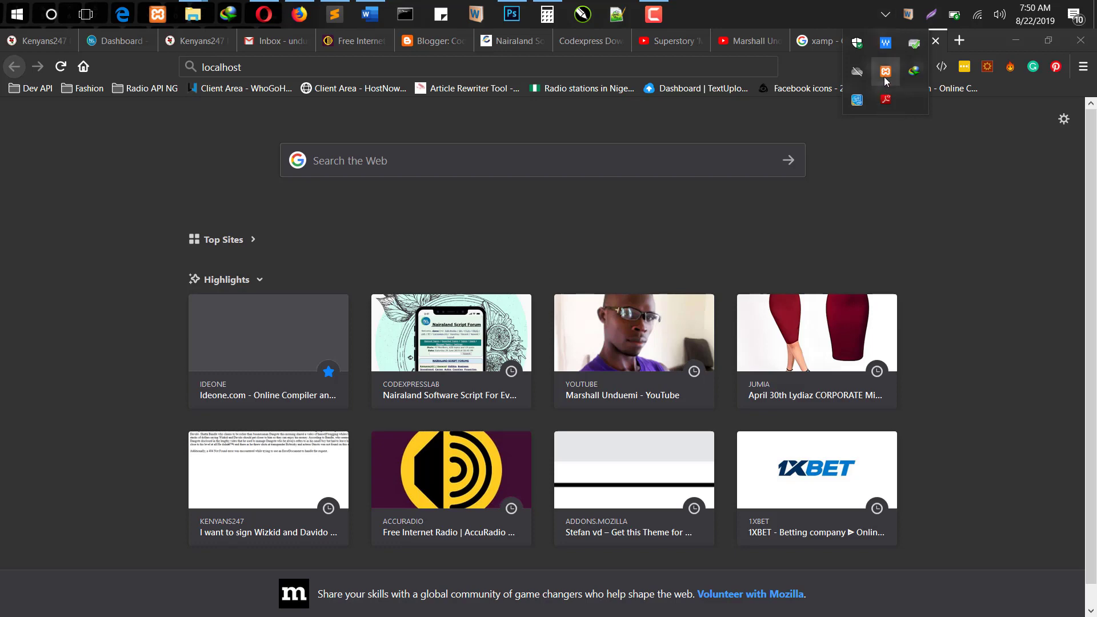
pyautogui.click(885, 74)
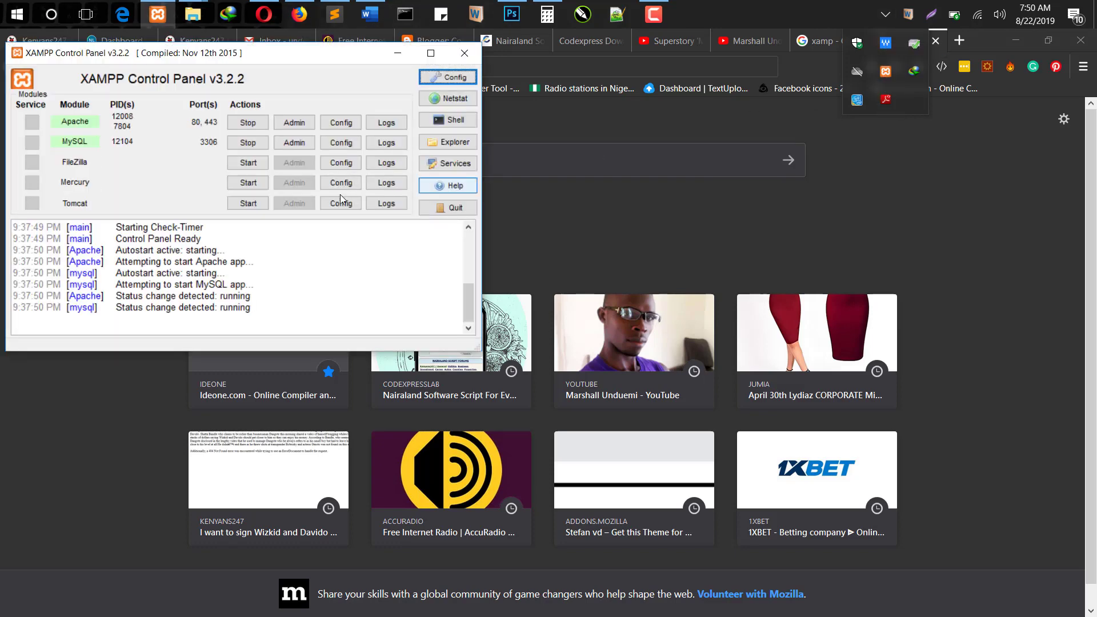
pyautogui.moveTo(140, 53); pyautogui.dragTo(253, 71)
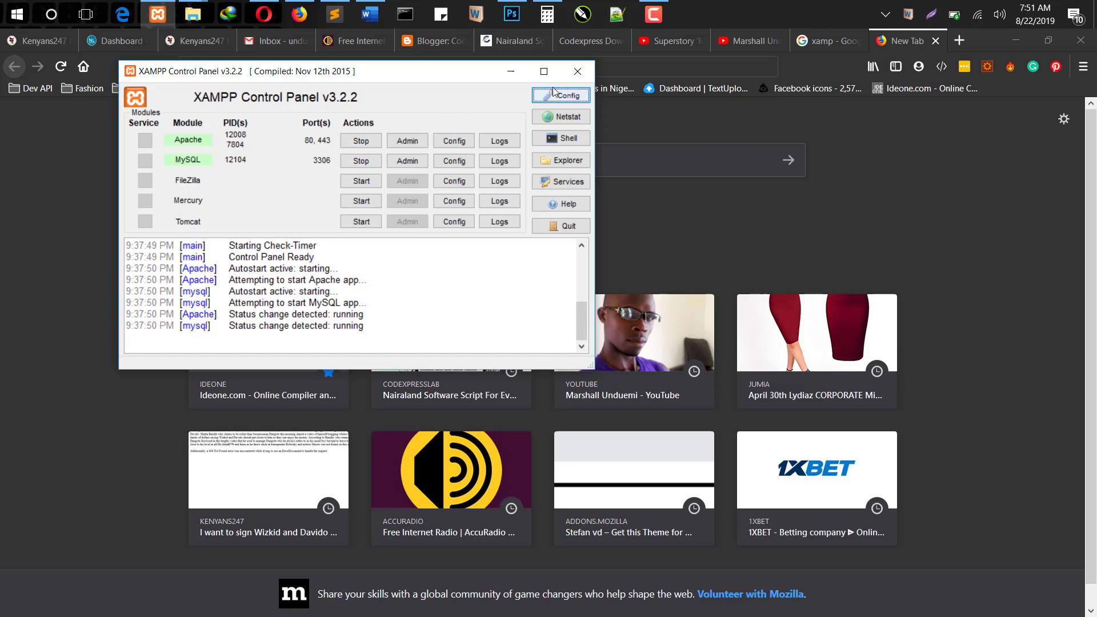
pyautogui.click(572, 77)
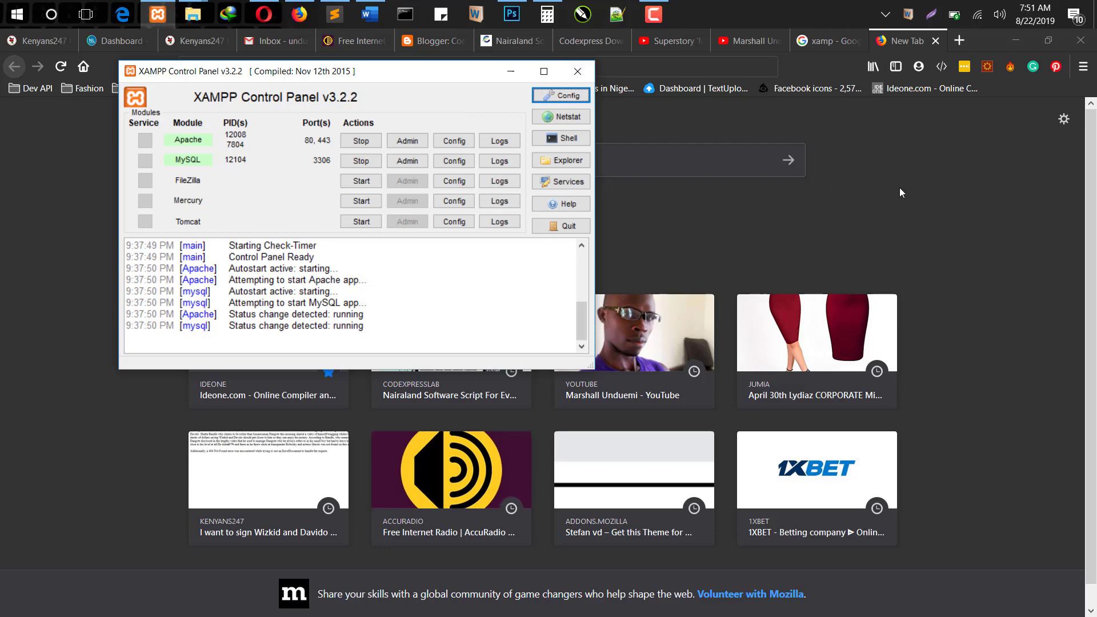
# Return to the browser tab with the localhost address, load it and open phpMyAdmin from the XAMPP dashboard.
pyautogui.click(808, 42)
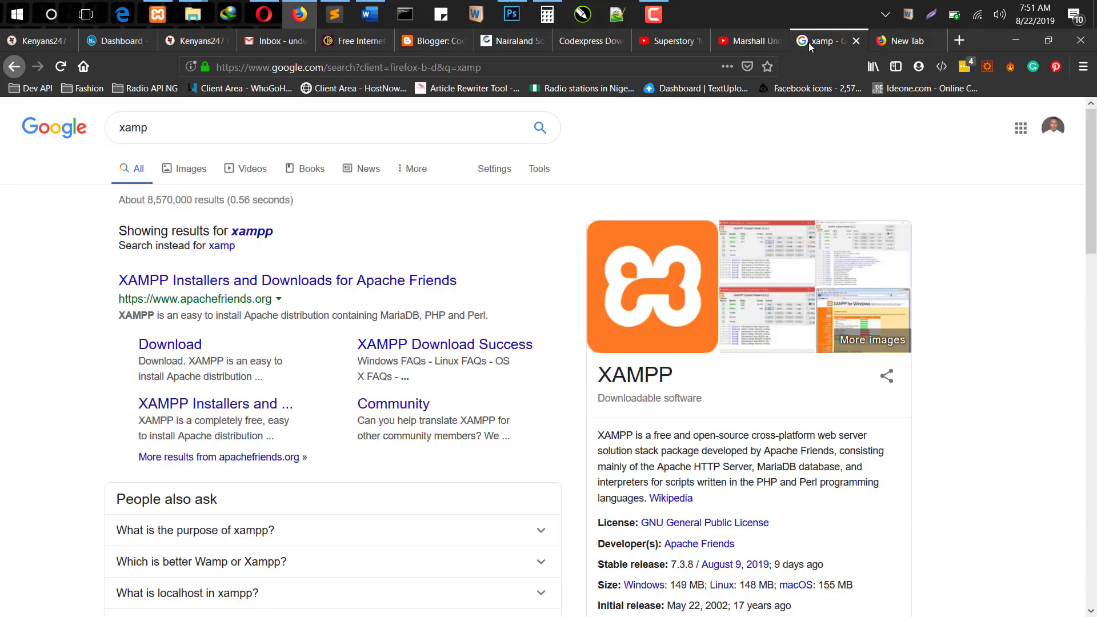
pyautogui.click(892, 43)
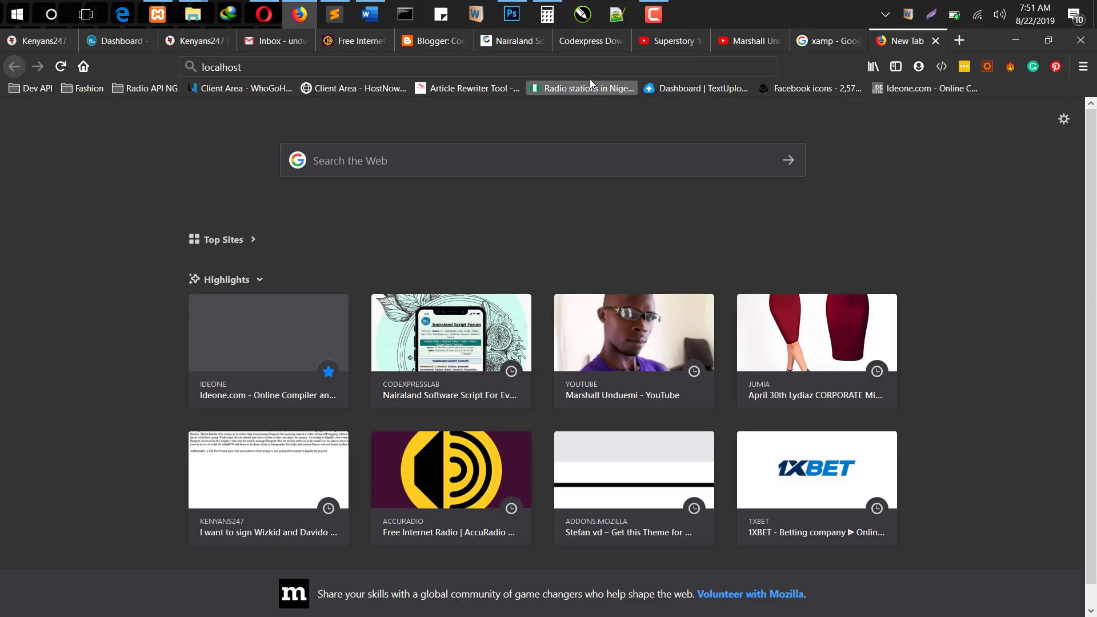
pyautogui.click(588, 70)
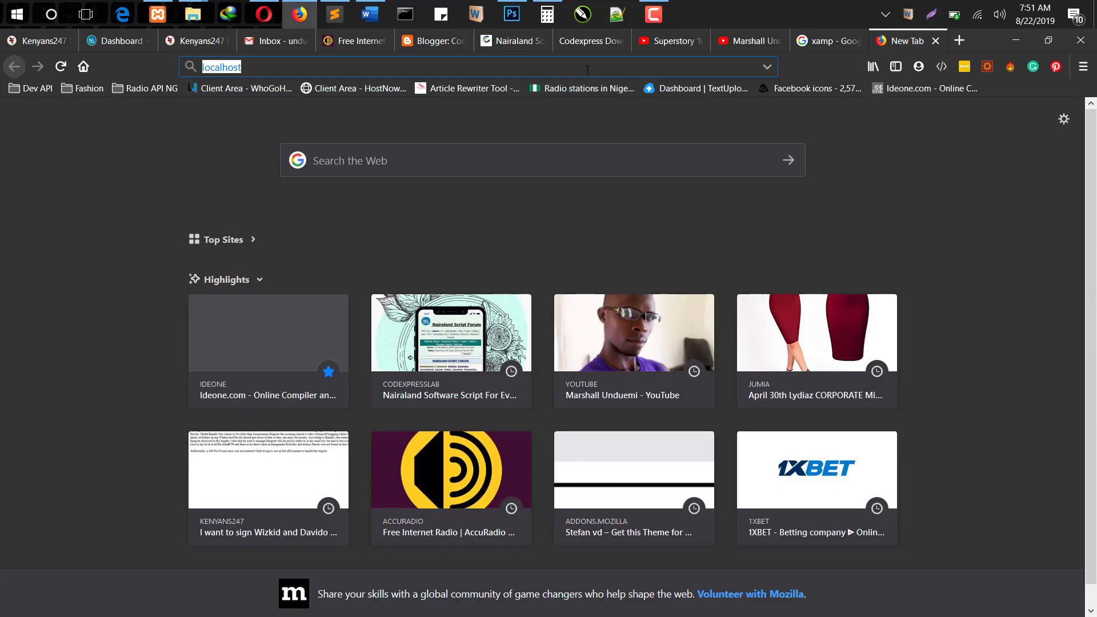
pyautogui.click(587, 69)
pyautogui.press('Return')
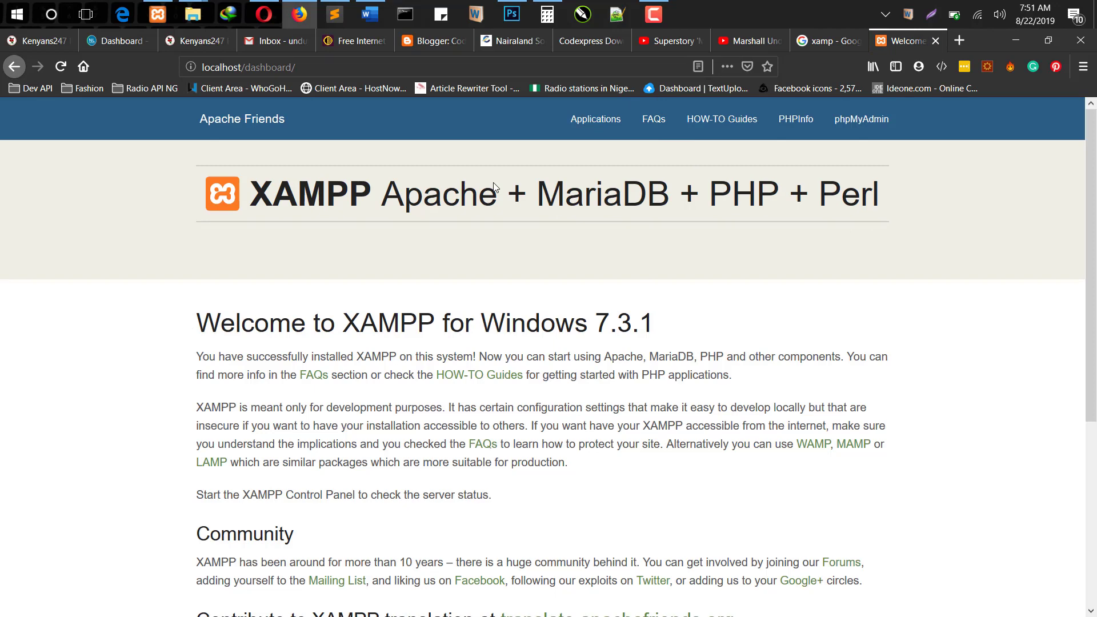
pyautogui.click(866, 131)
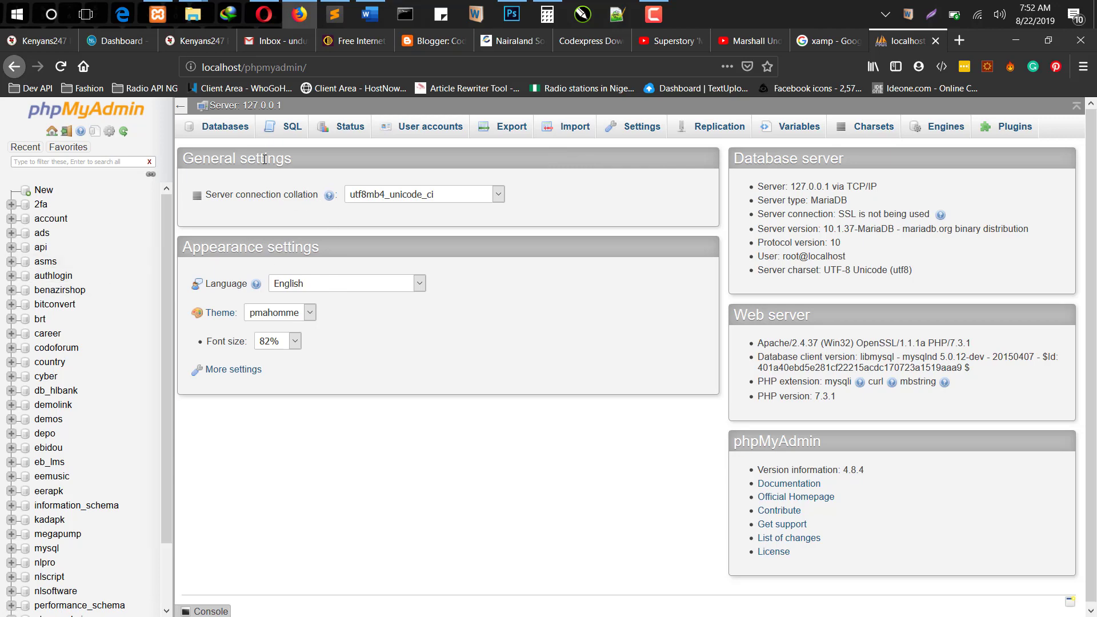
# Create a database named nlphp with the latin1_swedish_ci collation.
pyautogui.click(236, 131)
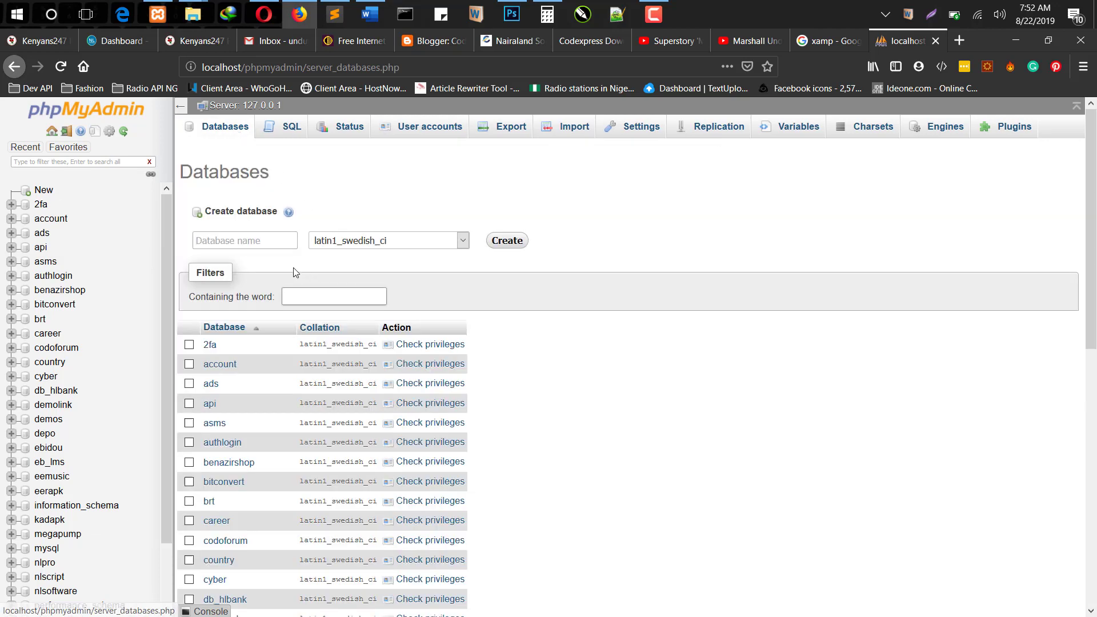
pyautogui.click(268, 237)
pyautogui.write('nl')
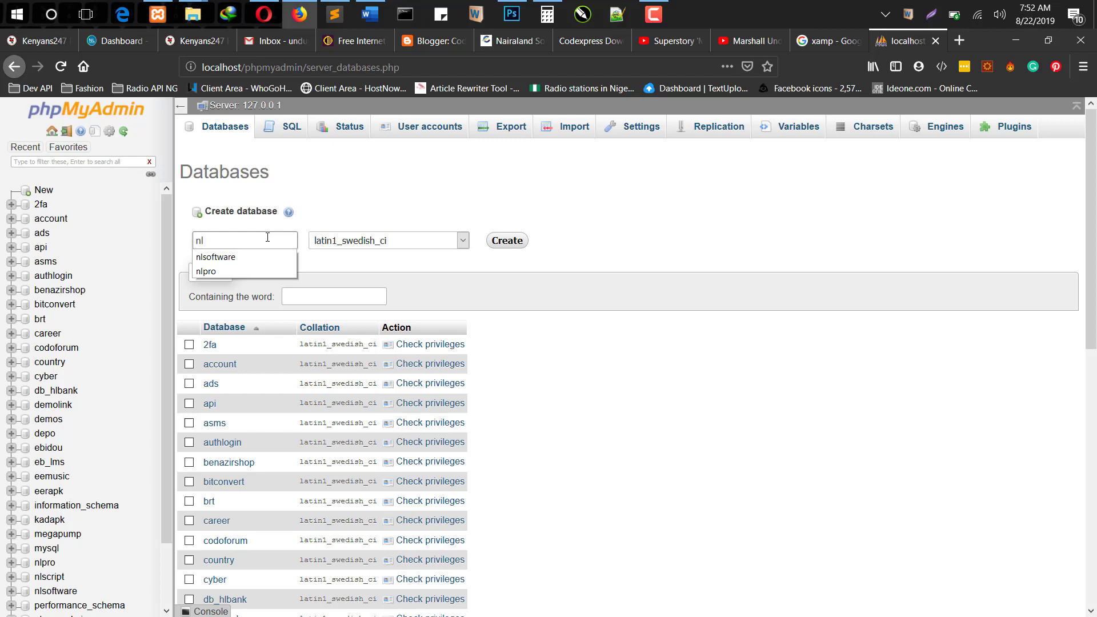
pyautogui.write('php')
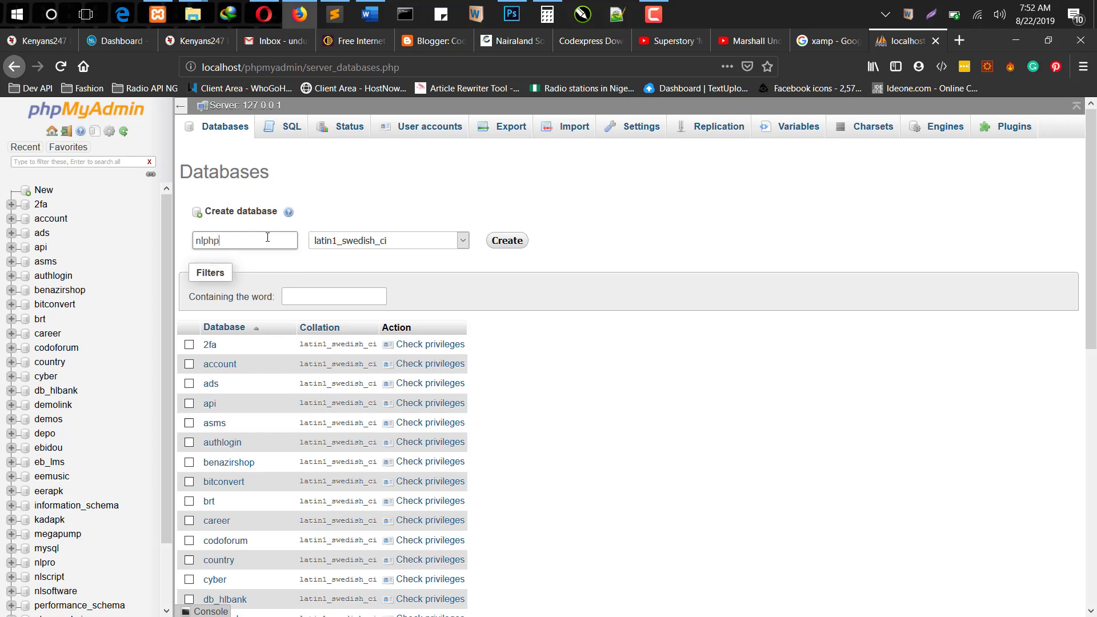
pyautogui.click(521, 243)
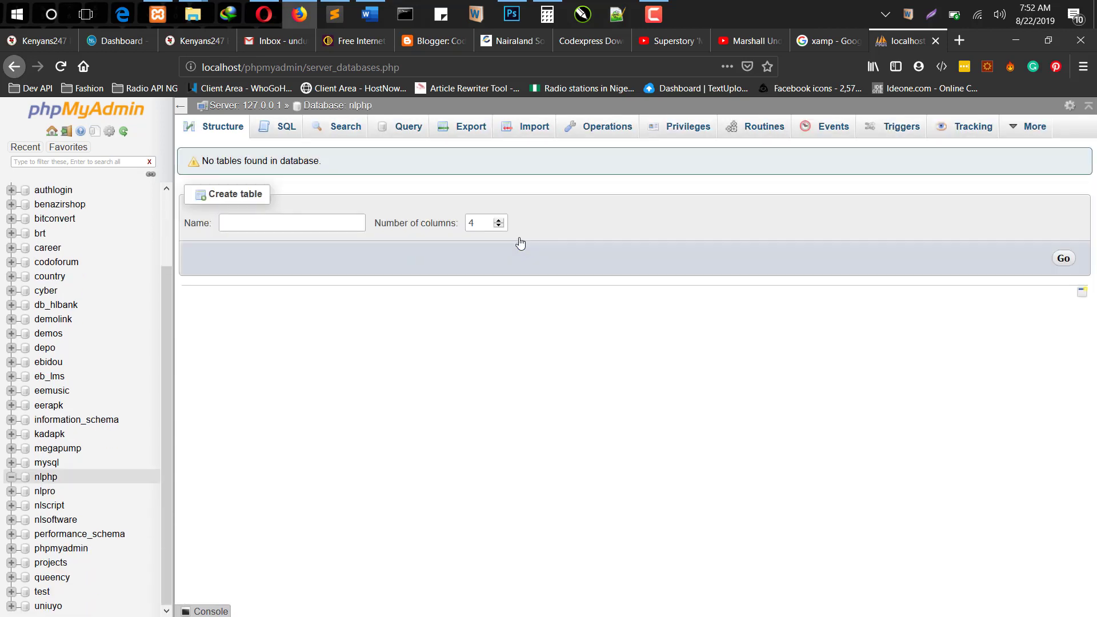
# Open the import page of the nlphp database and look through the nlscript folder on the Desktop for the file to import, without selecting one.
pyautogui.click(45, 477)
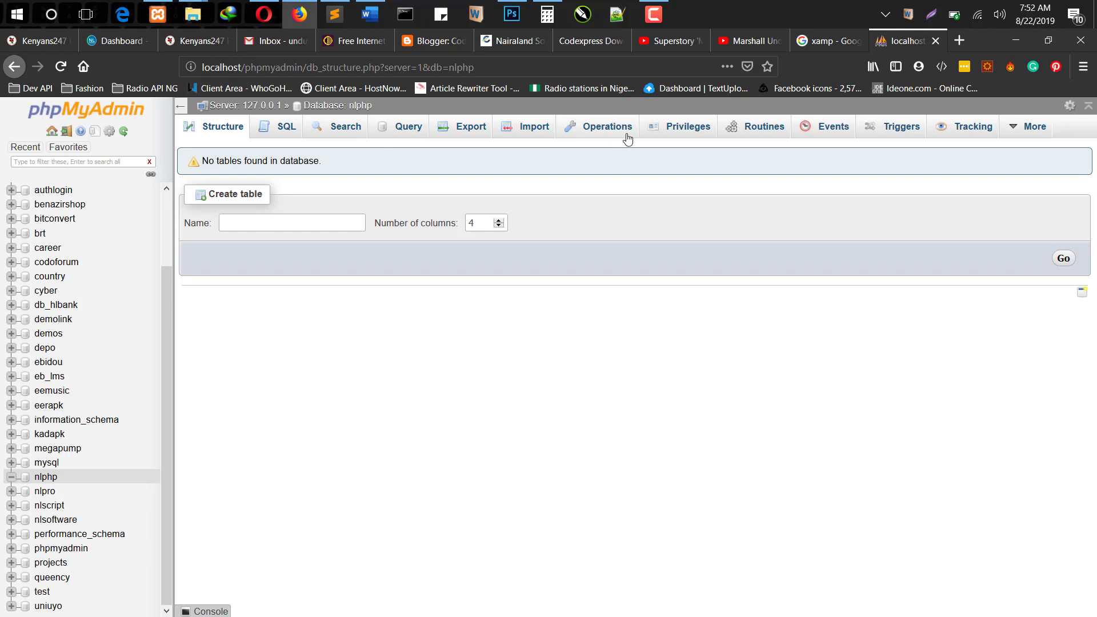
pyautogui.click(528, 134)
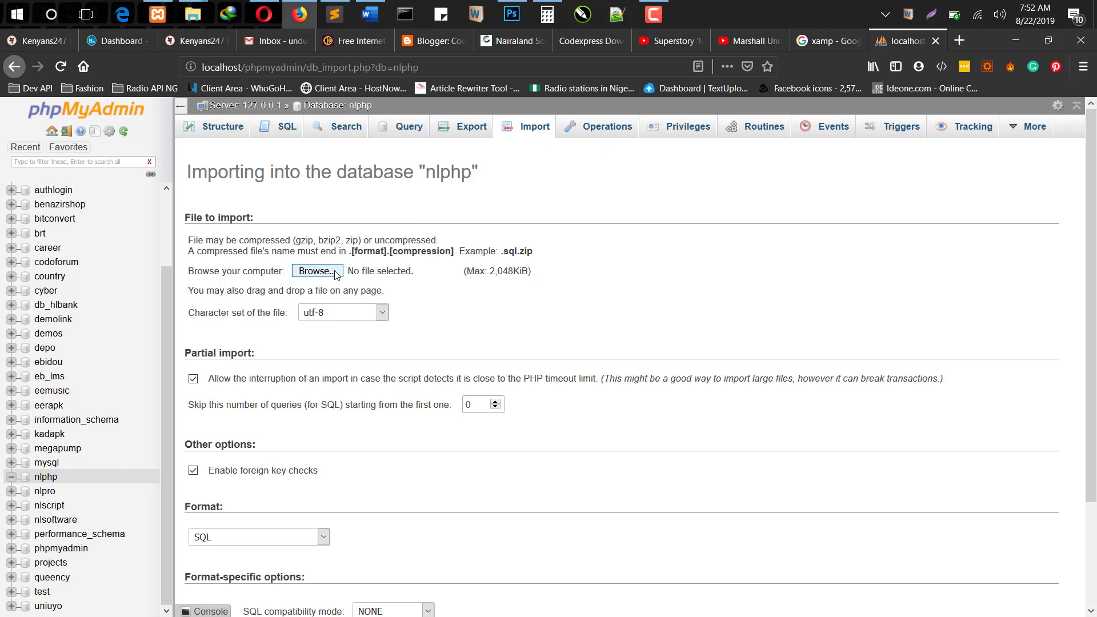
pyautogui.click(318, 271)
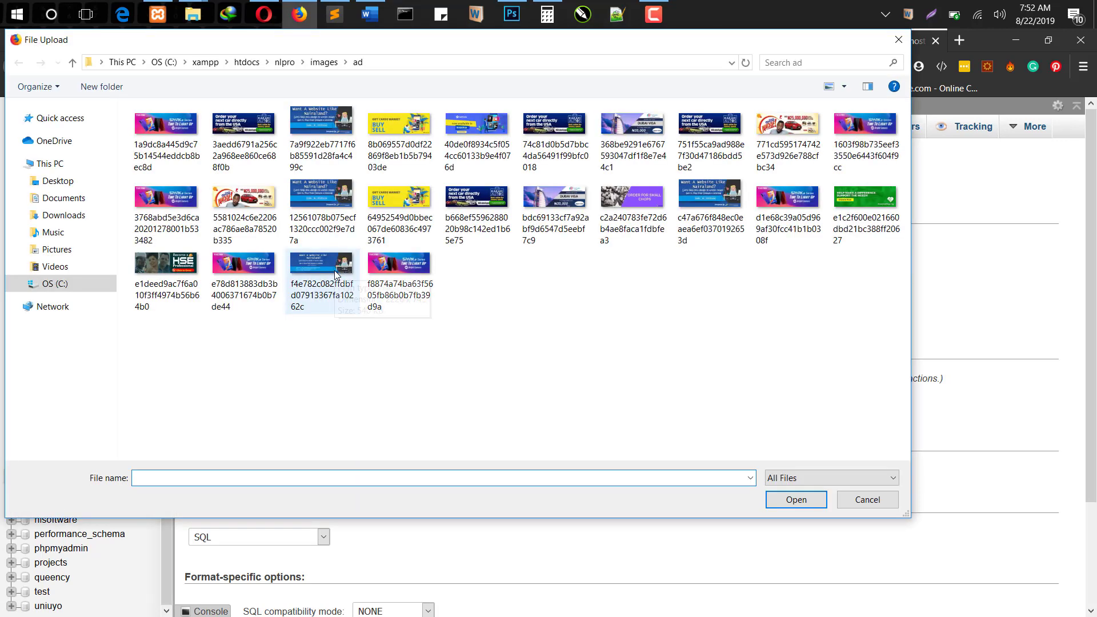
pyautogui.click(76, 217)
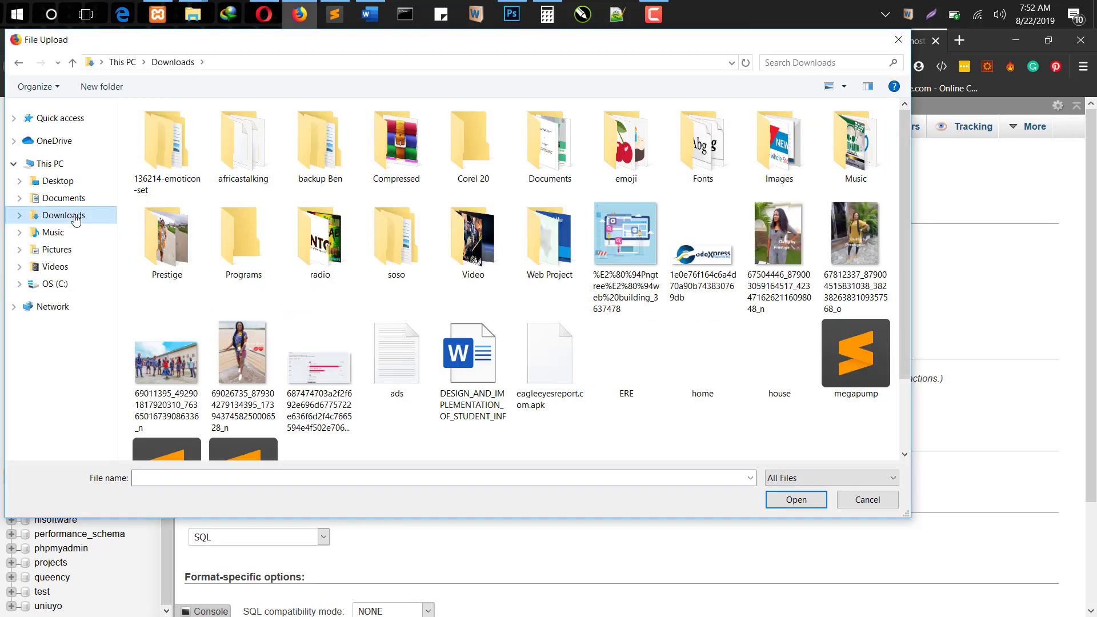
pyautogui.click(36, 166)
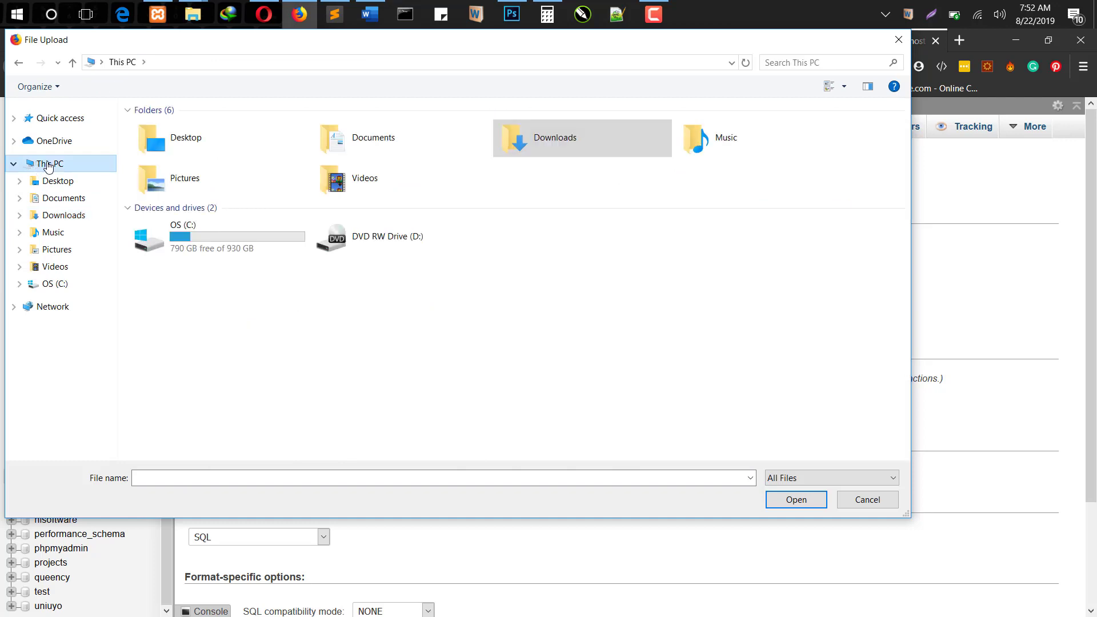
pyautogui.doubleClick(179, 149)
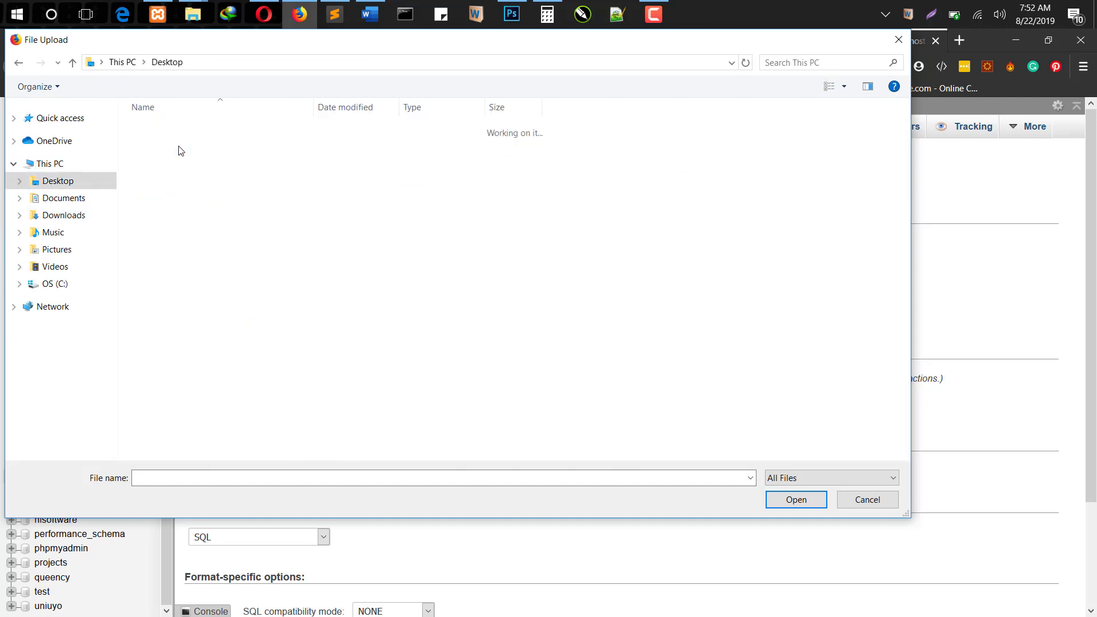
pyautogui.doubleClick(166, 135)
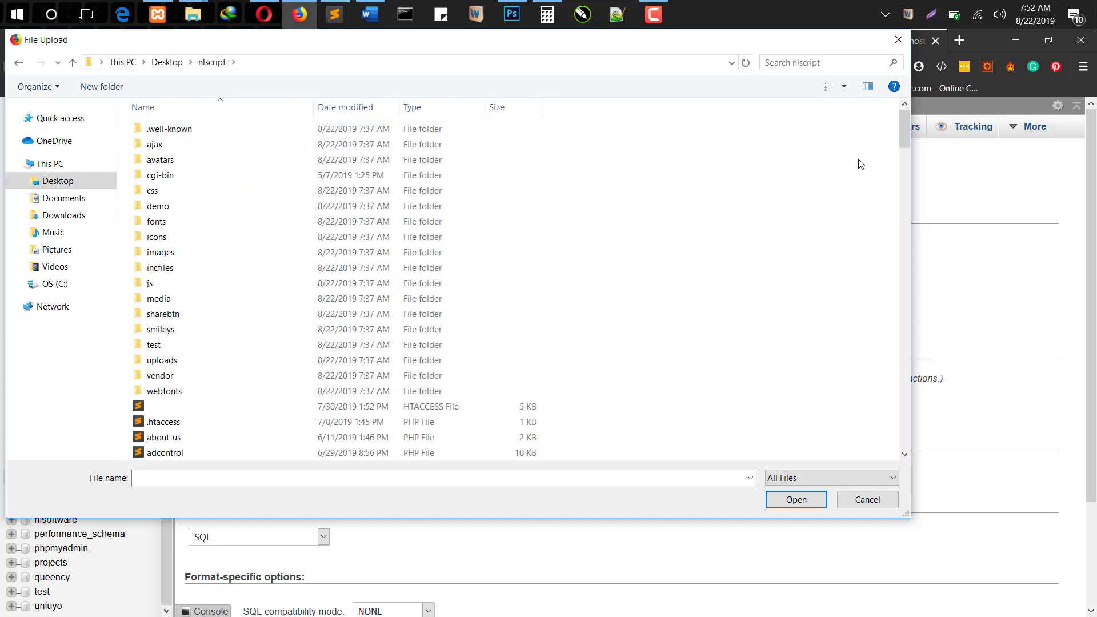
pyautogui.moveTo(911, 152); pyautogui.dragTo(931, 269)
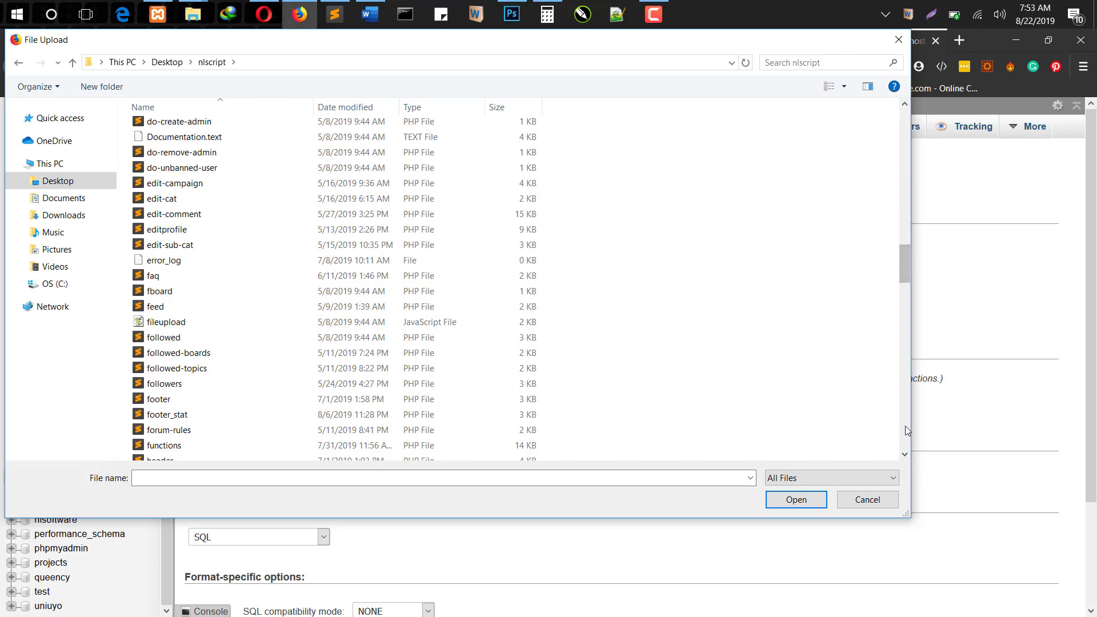
pyautogui.click(816, 503)
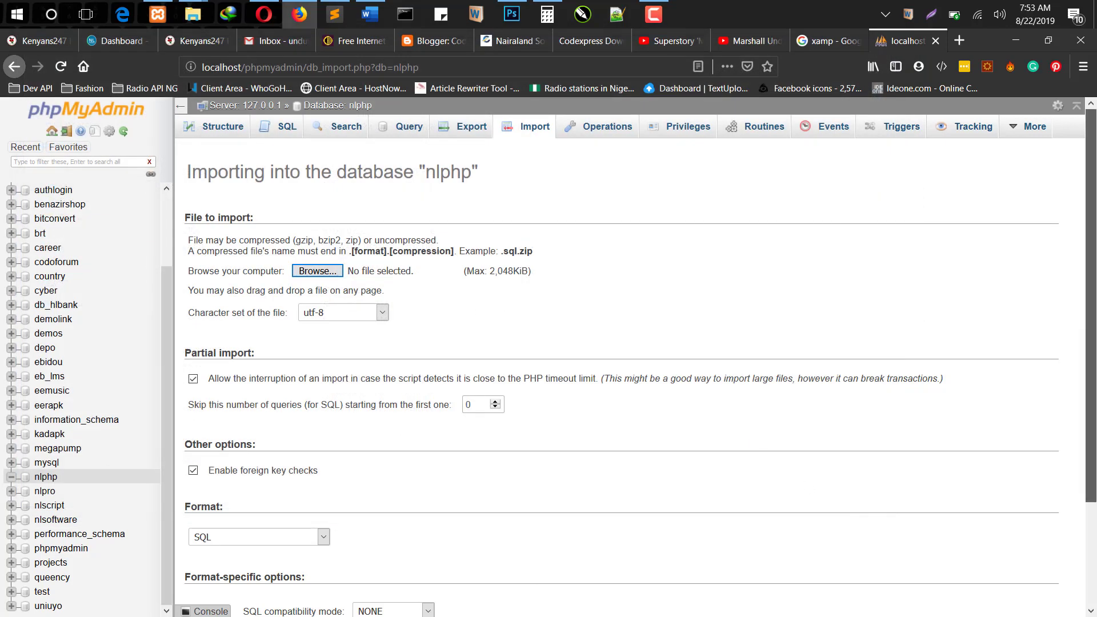
pyautogui.scroll(-5, 629, 372)
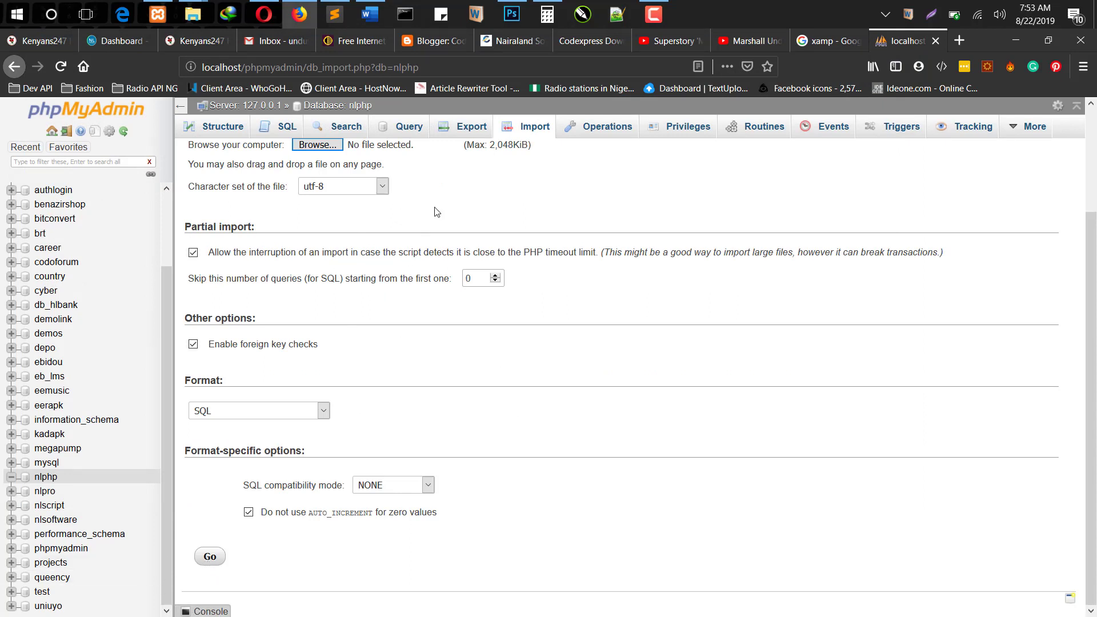
# Switch to the File Explorer window and browse from drive C: through xampp and htdocs into the nlsoftware folder.
pyautogui.moveTo(204, 5)
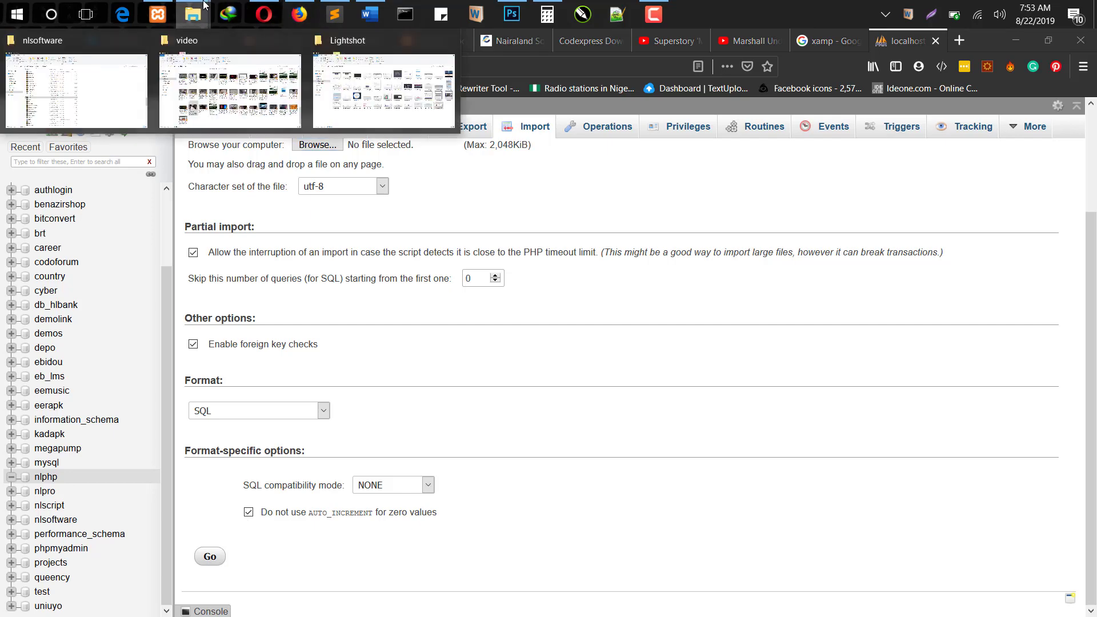
pyautogui.click(83, 69)
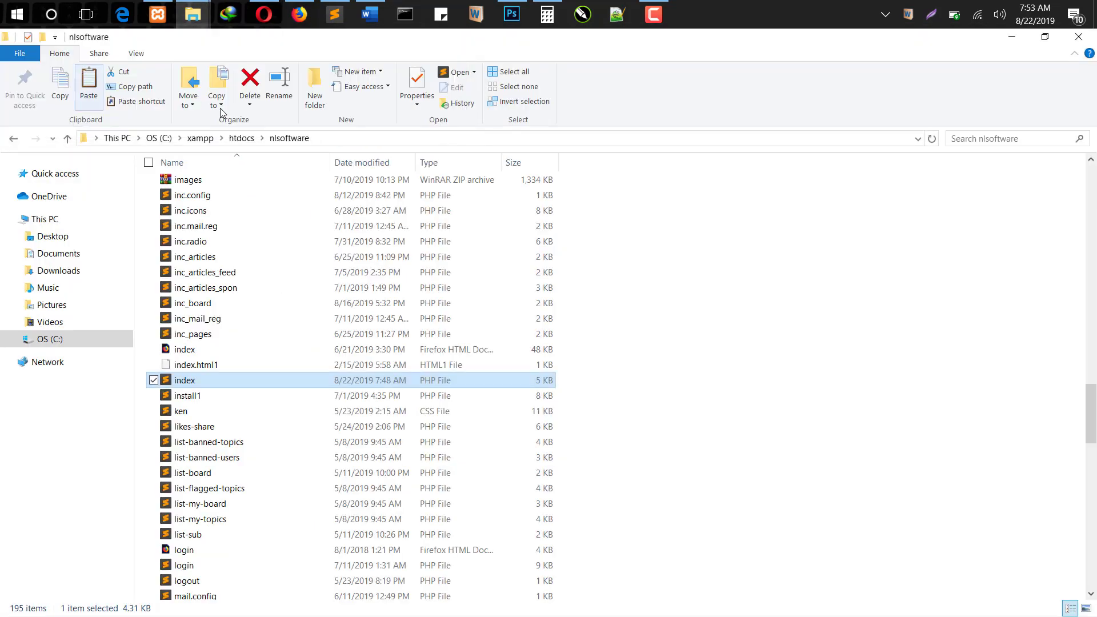
pyautogui.click(159, 138)
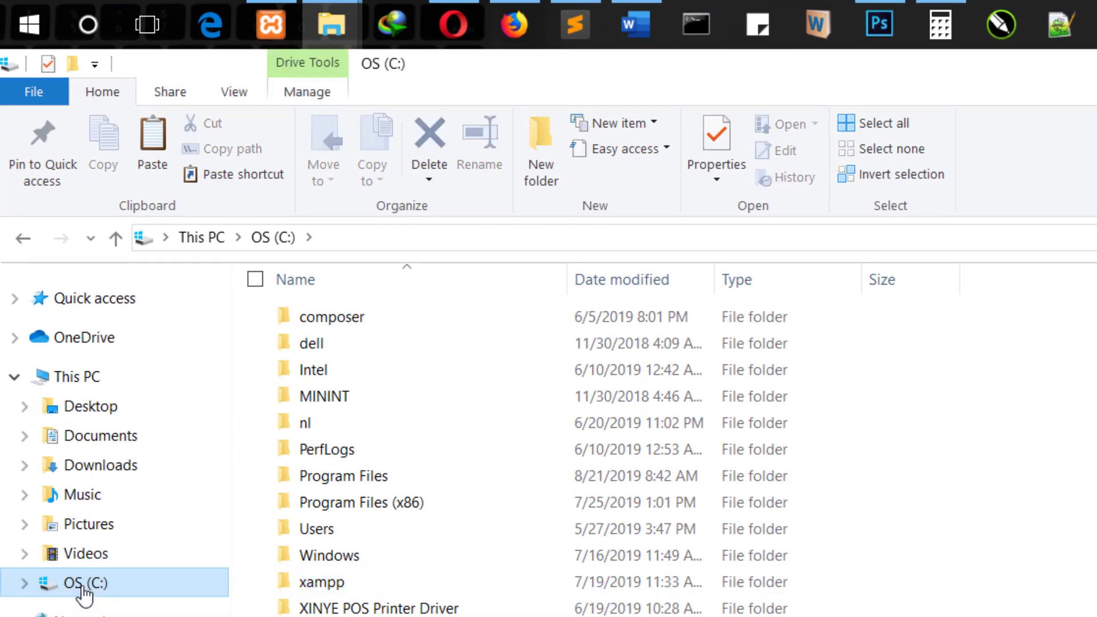
pyautogui.doubleClick(322, 583)
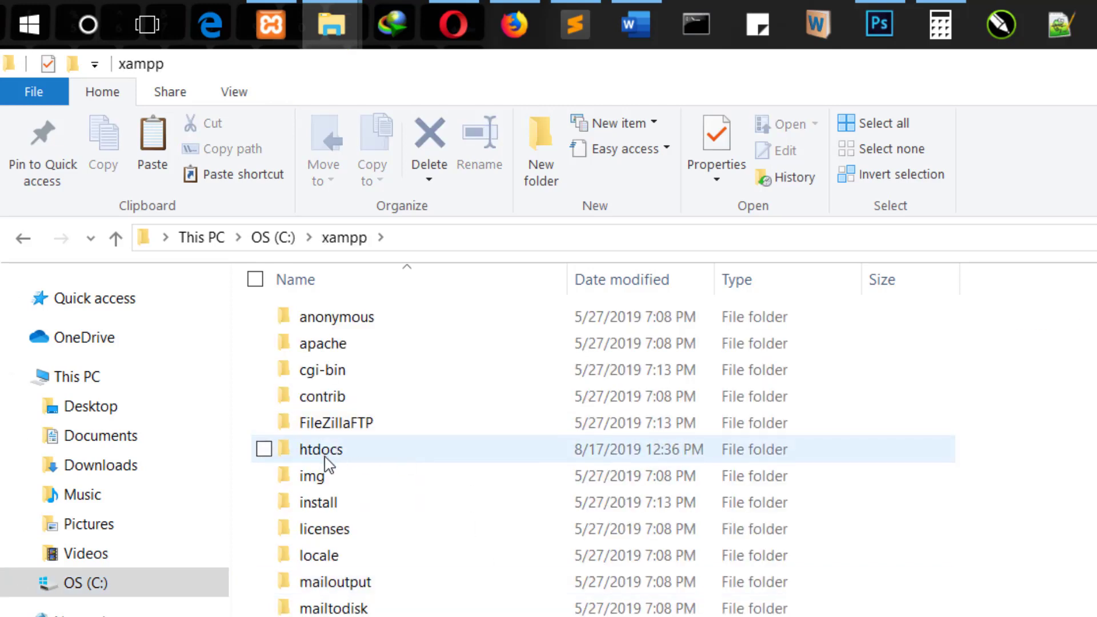
pyautogui.doubleClick(352, 451)
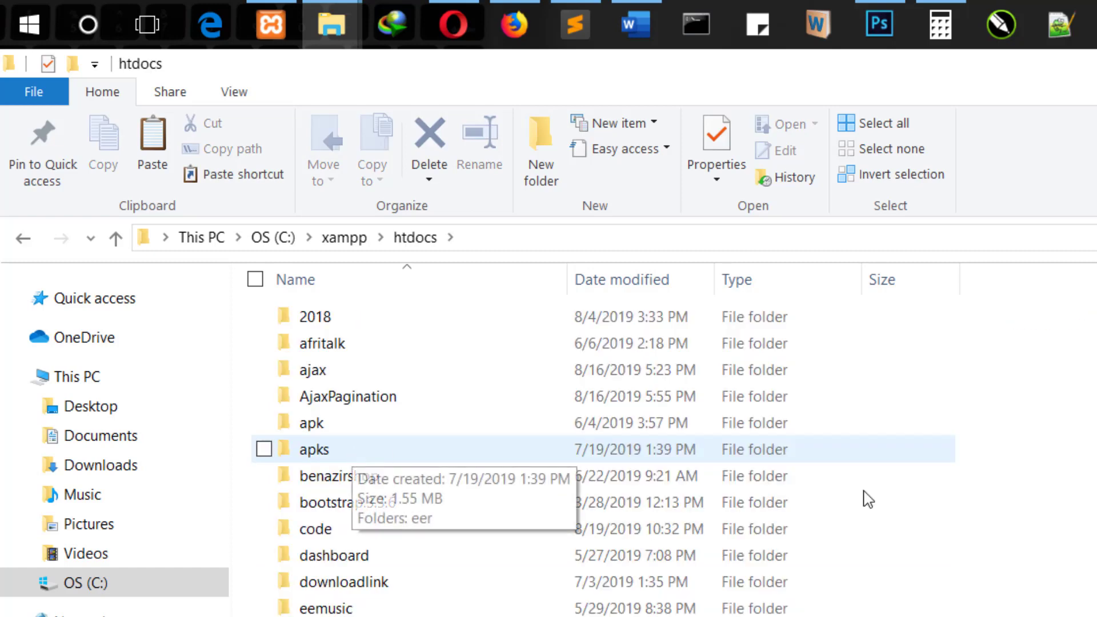
pyautogui.scroll(-5, 515, 451)
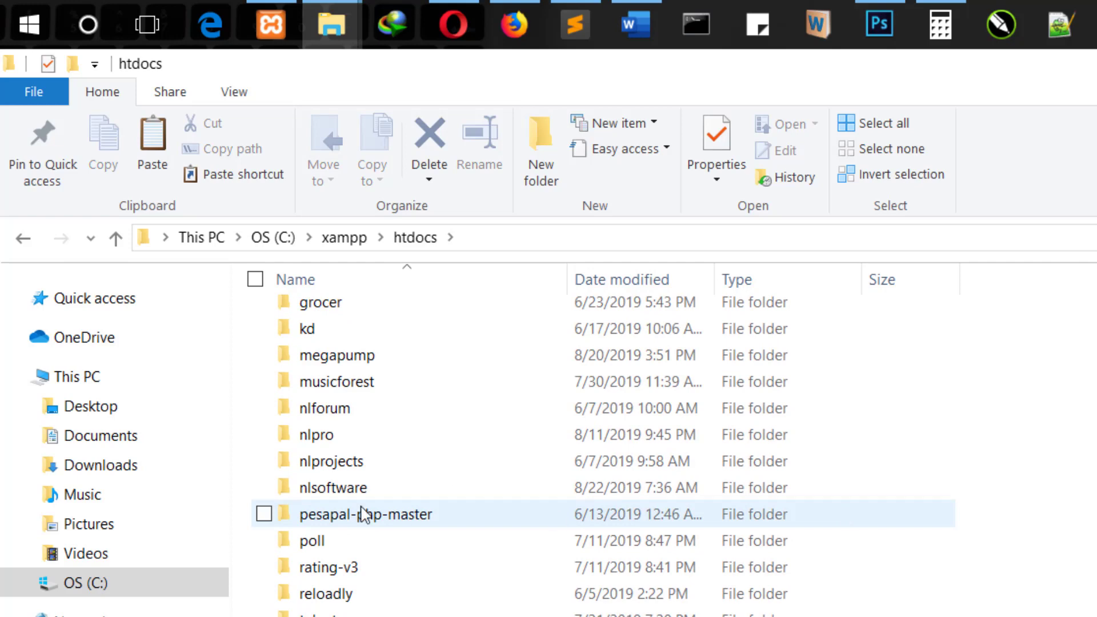
pyautogui.moveTo(311, 502)
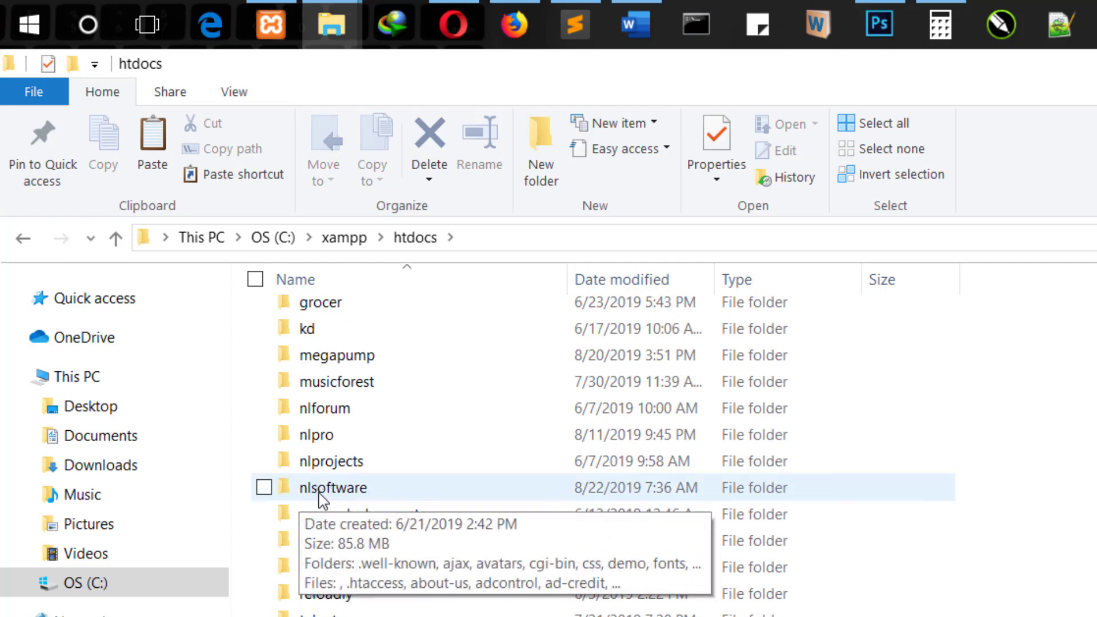
pyautogui.doubleClick(349, 488)
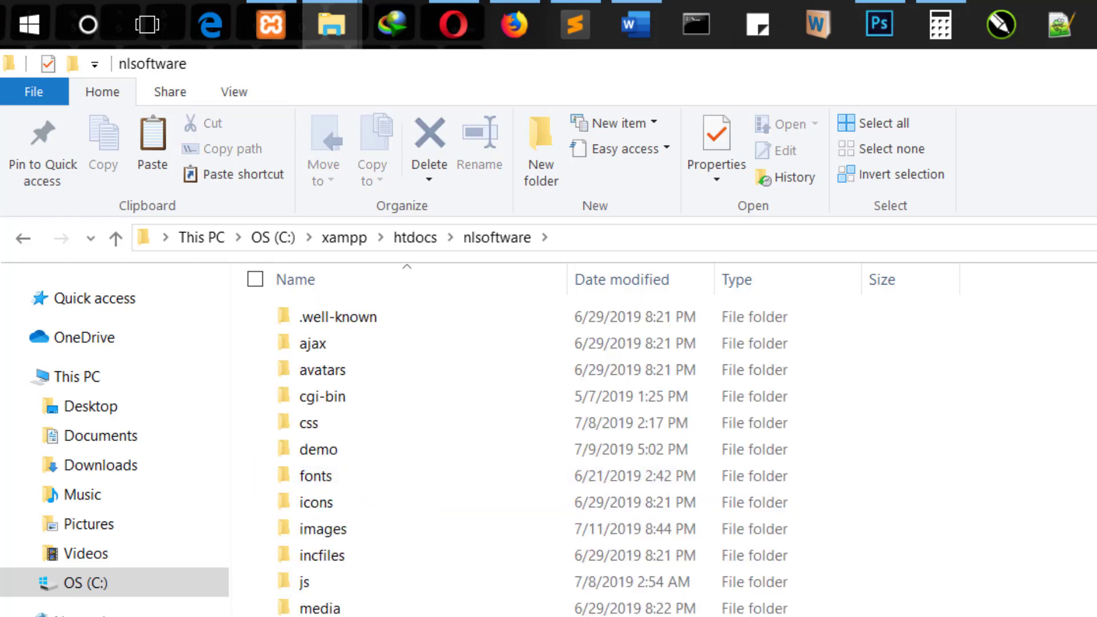
# Find the inc.config PHP file in the nlsoftware folder and open it in Sublime Text.
pyautogui.scroll(-4, 572, 457)
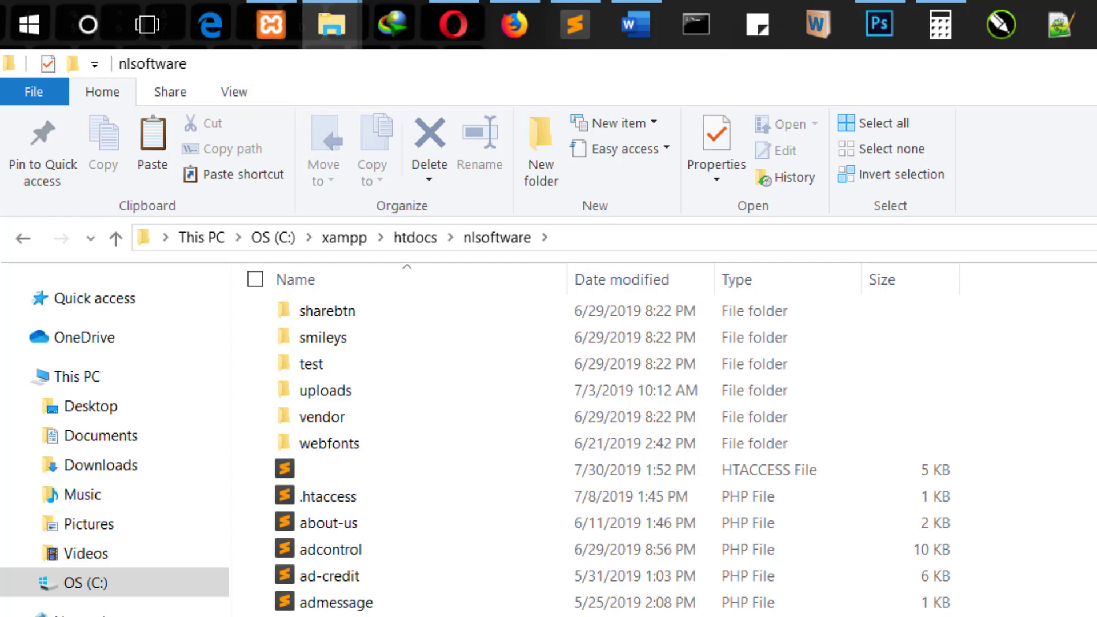
pyautogui.scroll(-5, 845, 473)
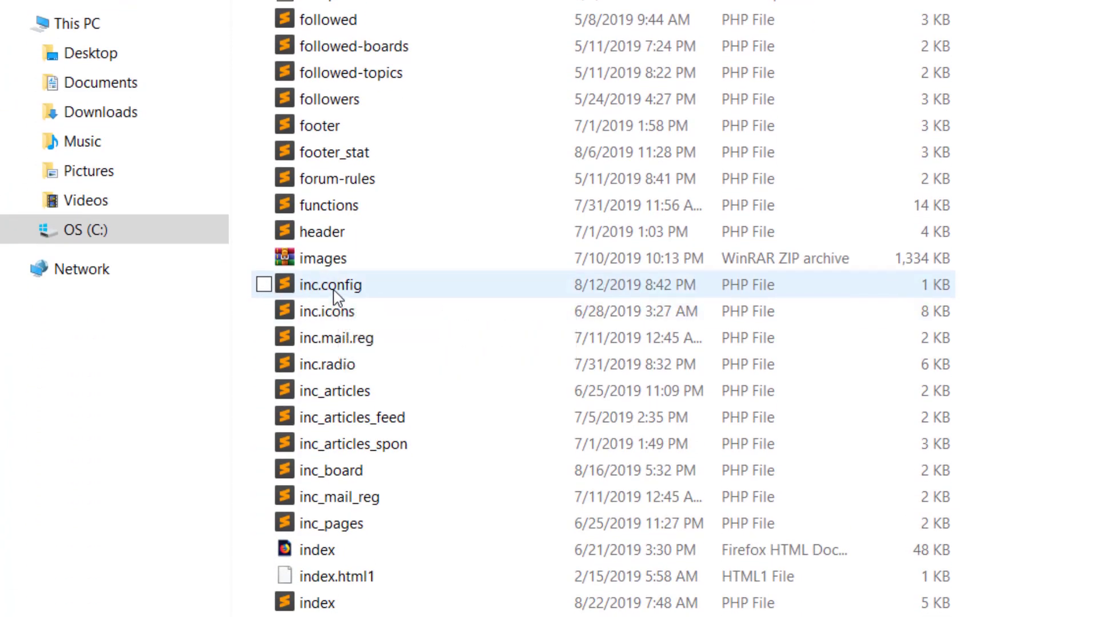
pyautogui.click(337, 295)
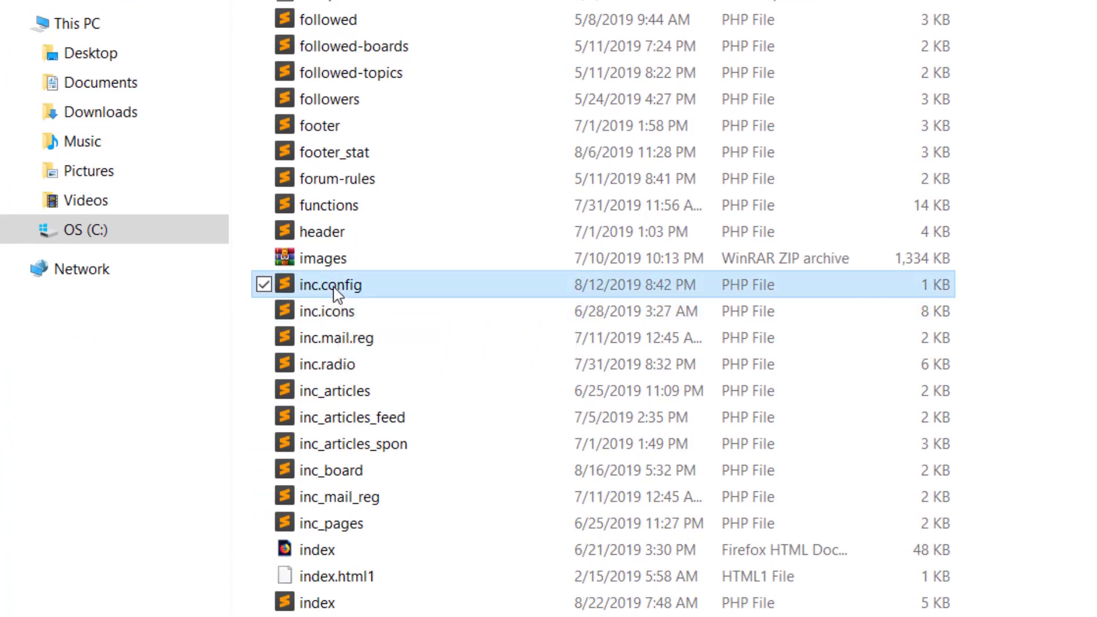
pyautogui.doubleClick(337, 295)
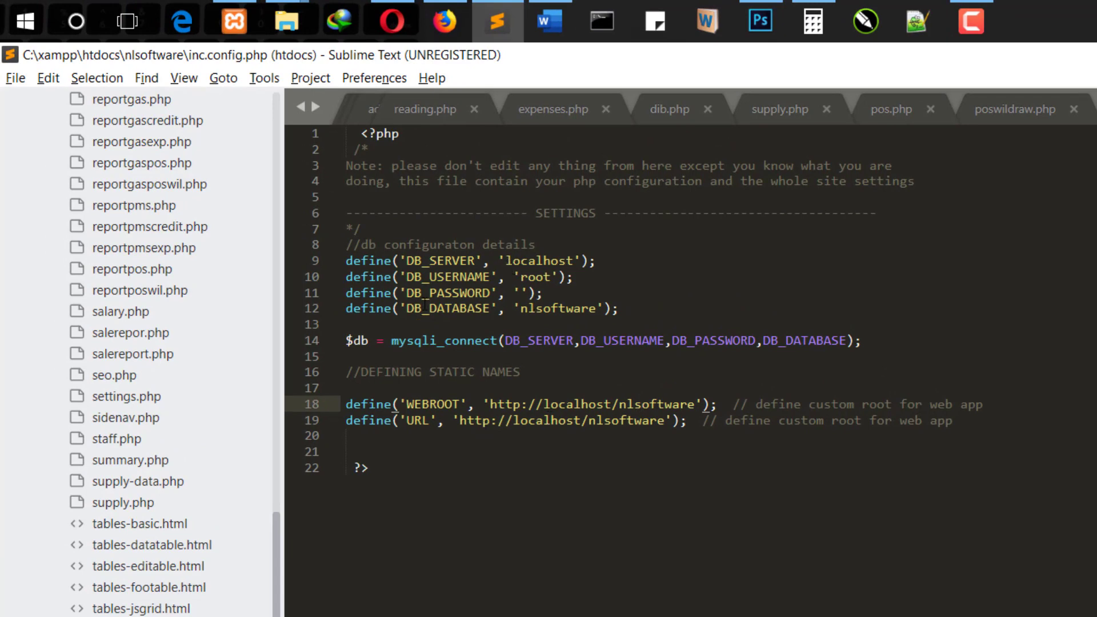
# Change the DB_DATABASE value in inc.config.php to nlphp and save the file.
pyautogui.click(599, 309)
pyautogui.press('BackSpace')
pyautogui.press('BackSpace')
pyautogui.press('BackSpace')
pyautogui.press('BackSpace')
pyautogui.press('BackSpace')
pyautogui.press('BackSpace')
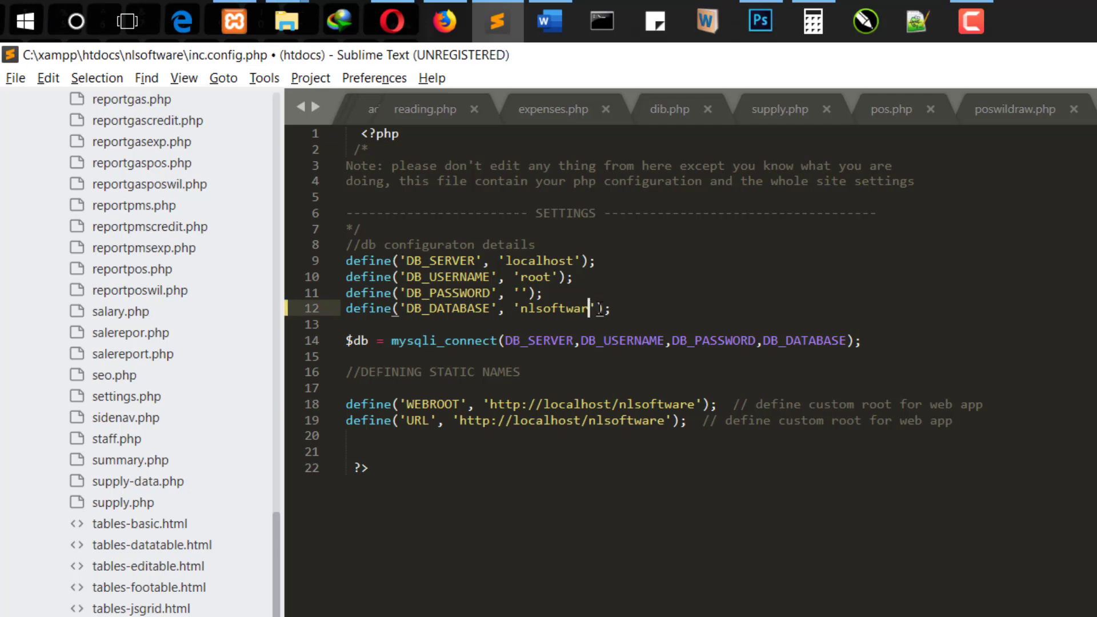
pyautogui.press('BackSpace')
pyautogui.press('BackSpace')
pyautogui.write('php')
pyautogui.hotkey('ctrl', 's')
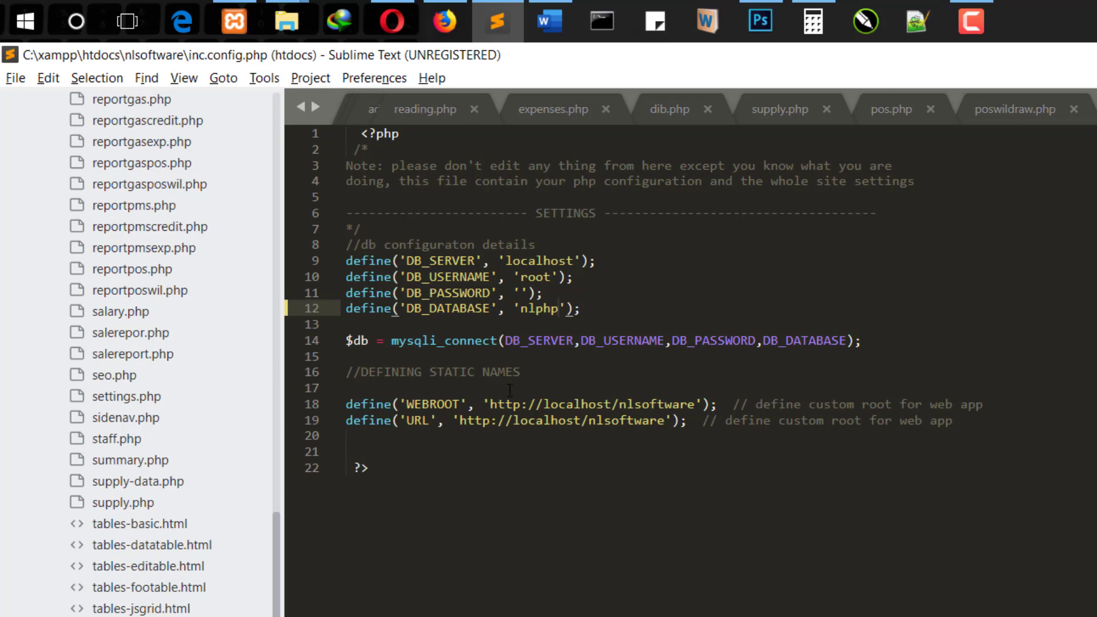
# Highlight the site addresses defined for WEBROOT and URL in inc.config.php to review them.
pyautogui.moveTo(491, 404); pyautogui.dragTo(695, 404)
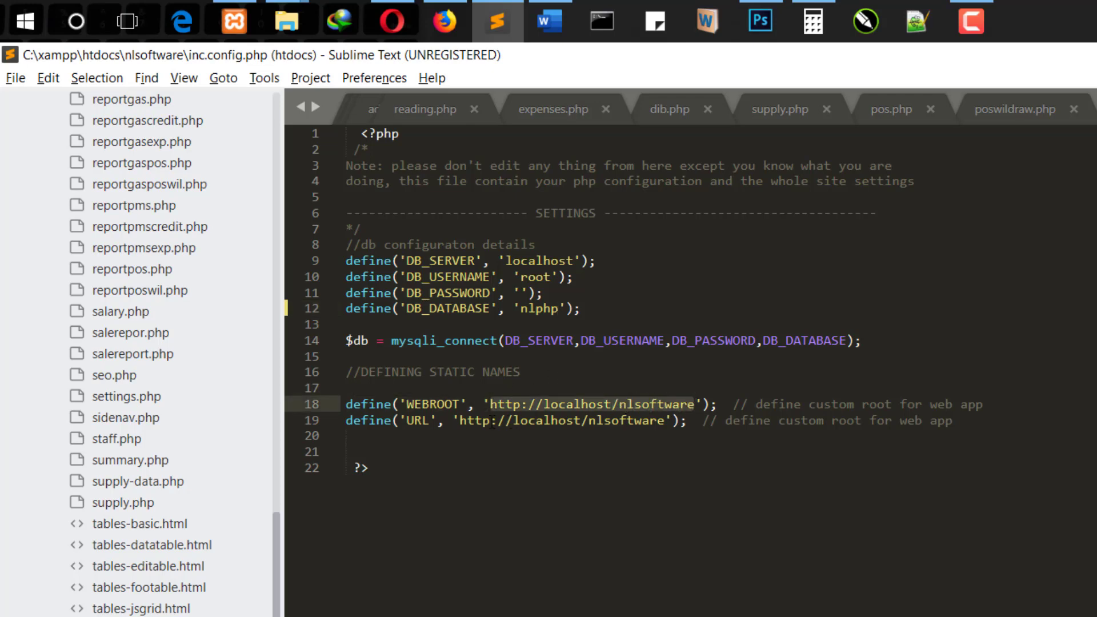
pyautogui.click(461, 421)
pyautogui.moveTo(461, 421); pyautogui.dragTo(664, 421)
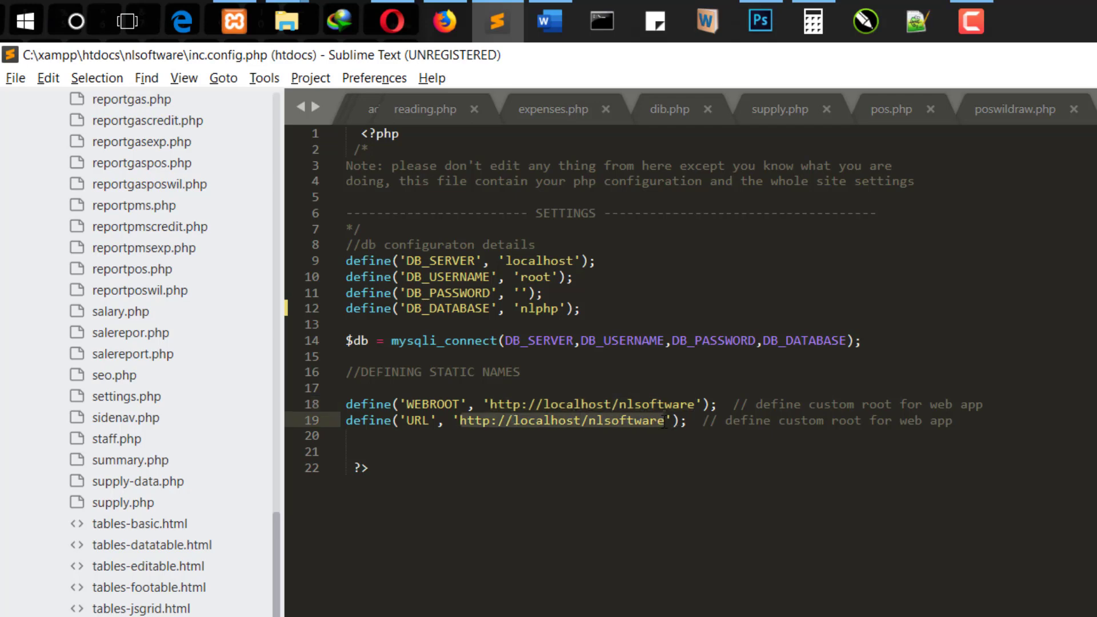
pyautogui.click(663, 421)
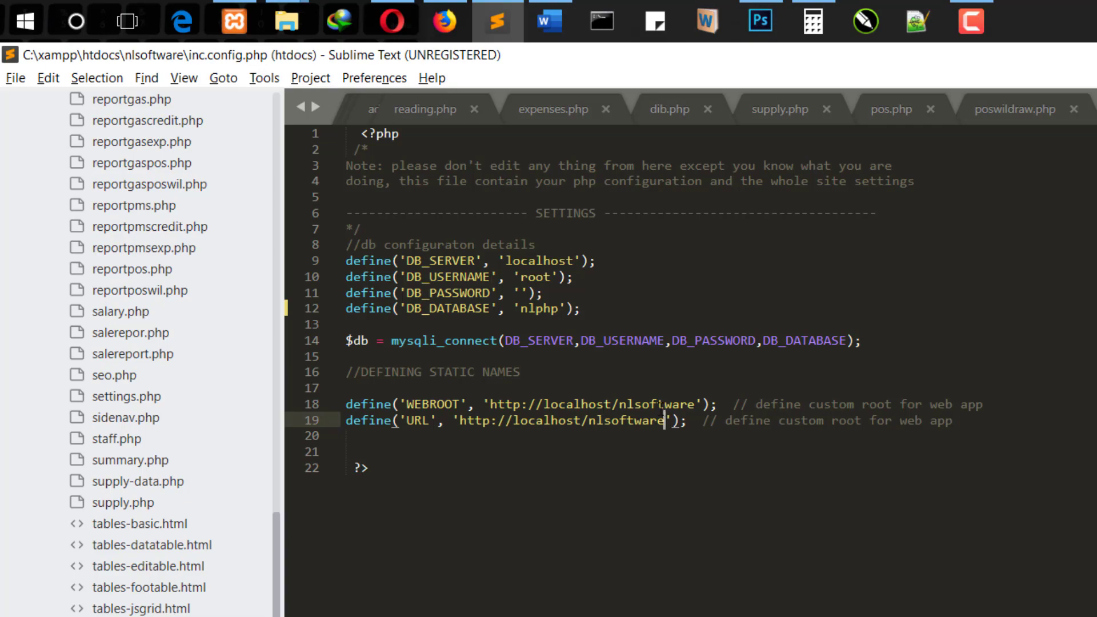
# Undo the DB_DATABASE name change in inc.config.php and save the file.
pyautogui.hotkey('alt', 'Tab')
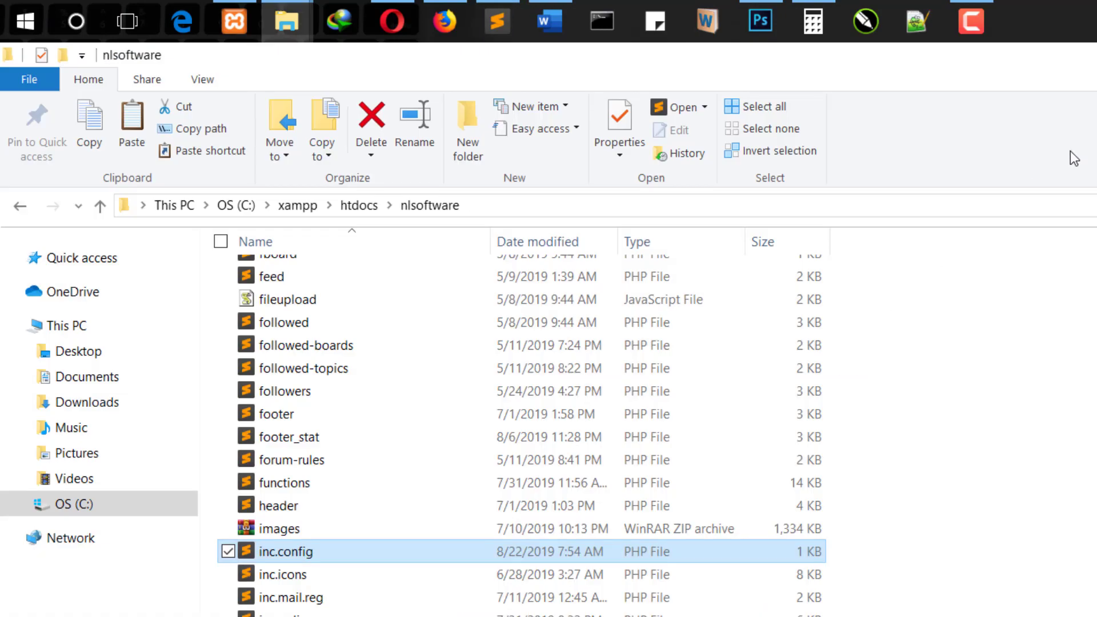
pyautogui.hotkey('alt', 'Tab')
pyautogui.hotkey('ctrl', 'z')
pyautogui.hotkey('ctrl', 'z')
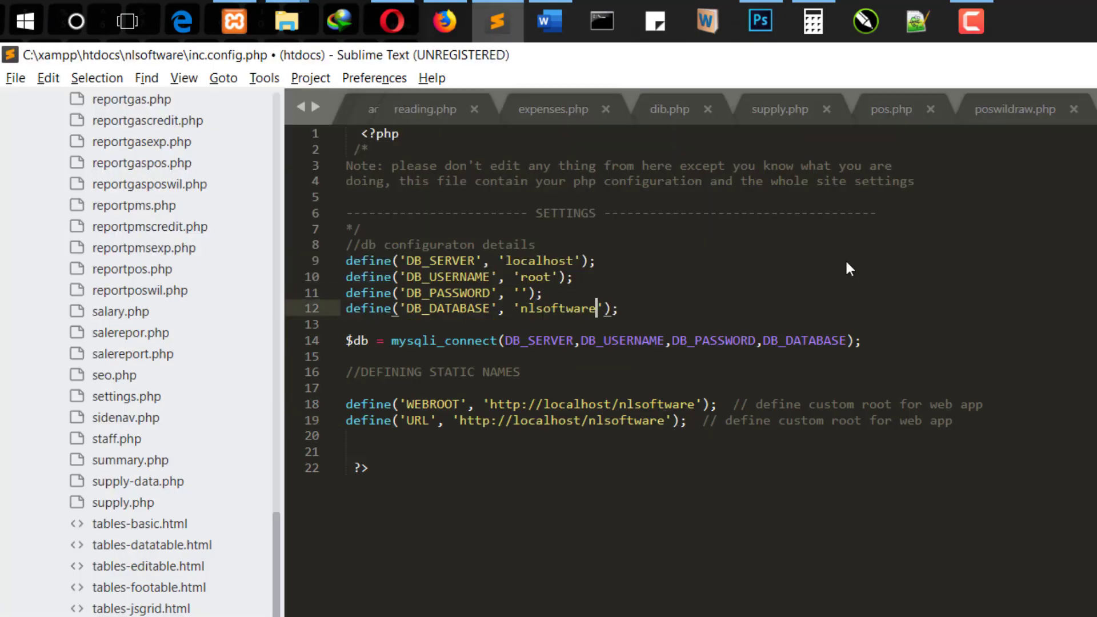
pyautogui.hotkey('ctrl', 's')
# Switch to Firefox and try to load localhost/nlscript/ in a new browser tab.
pyautogui.hotkey('alt', 'Tab')
pyautogui.hotkey('alt', 'Tab')
pyautogui.press('Tab')
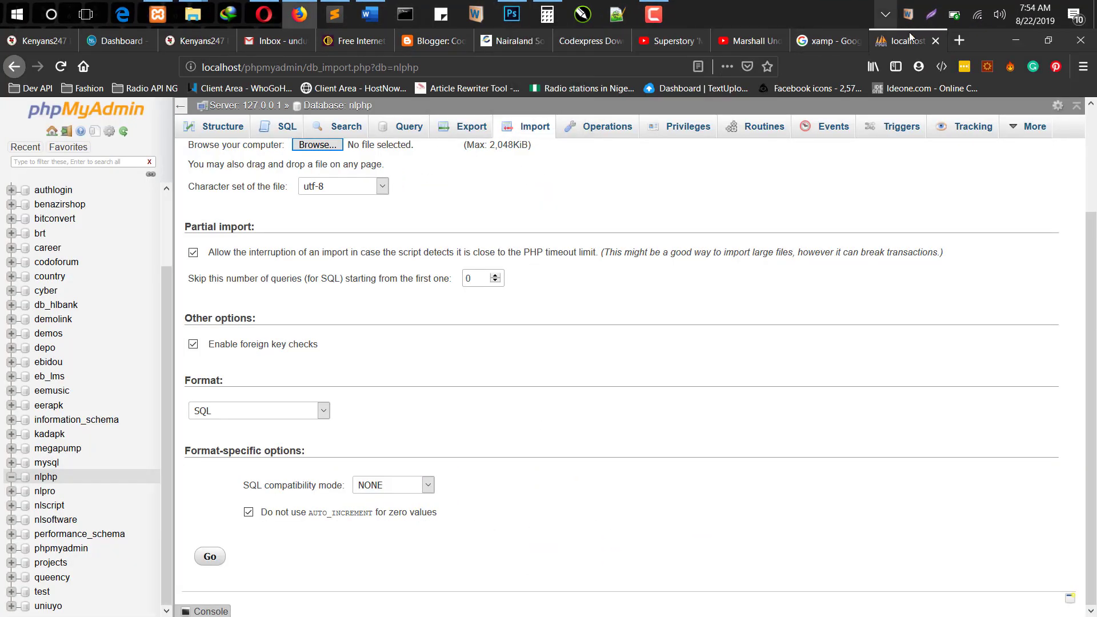
pyautogui.click(959, 40)
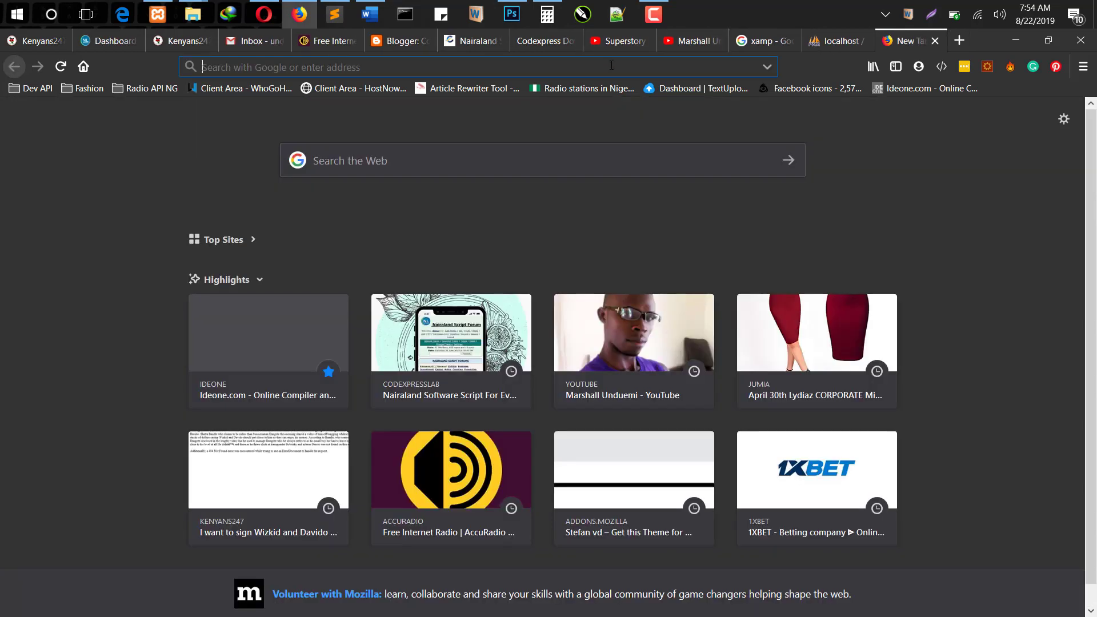
pyautogui.write('lo')
pyautogui.press('Right')
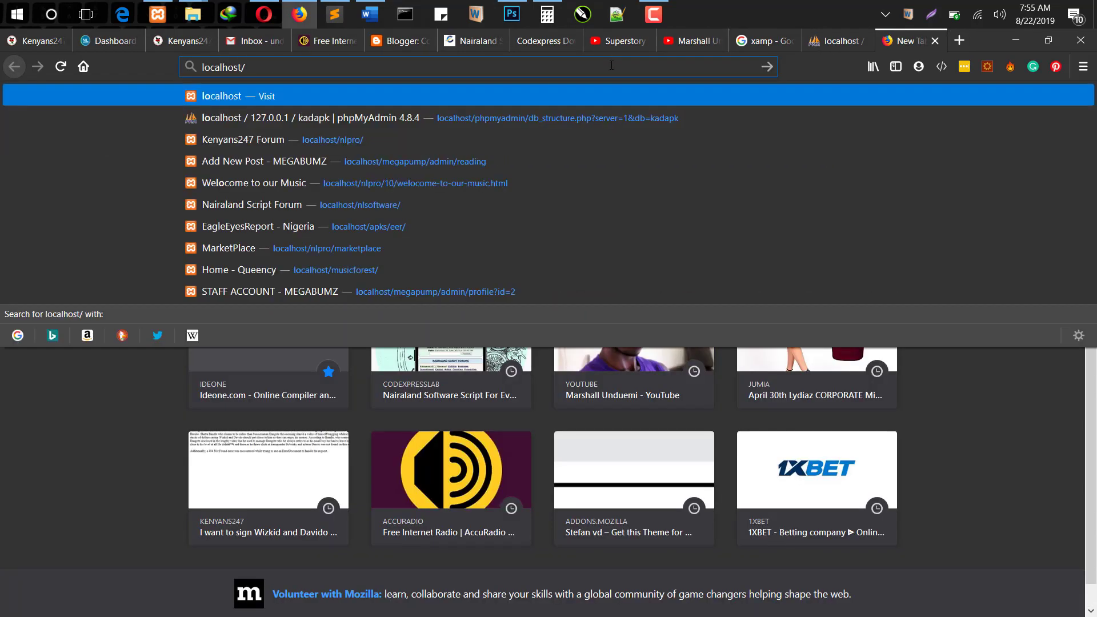
pyautogui.write('nlscript/')
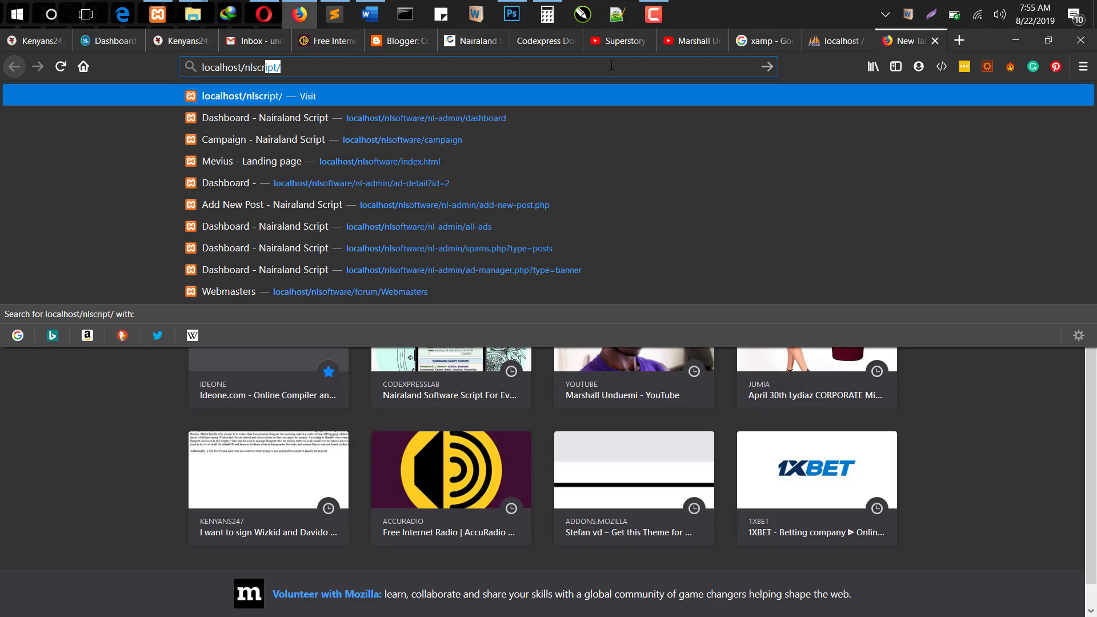
pyautogui.press('Return')
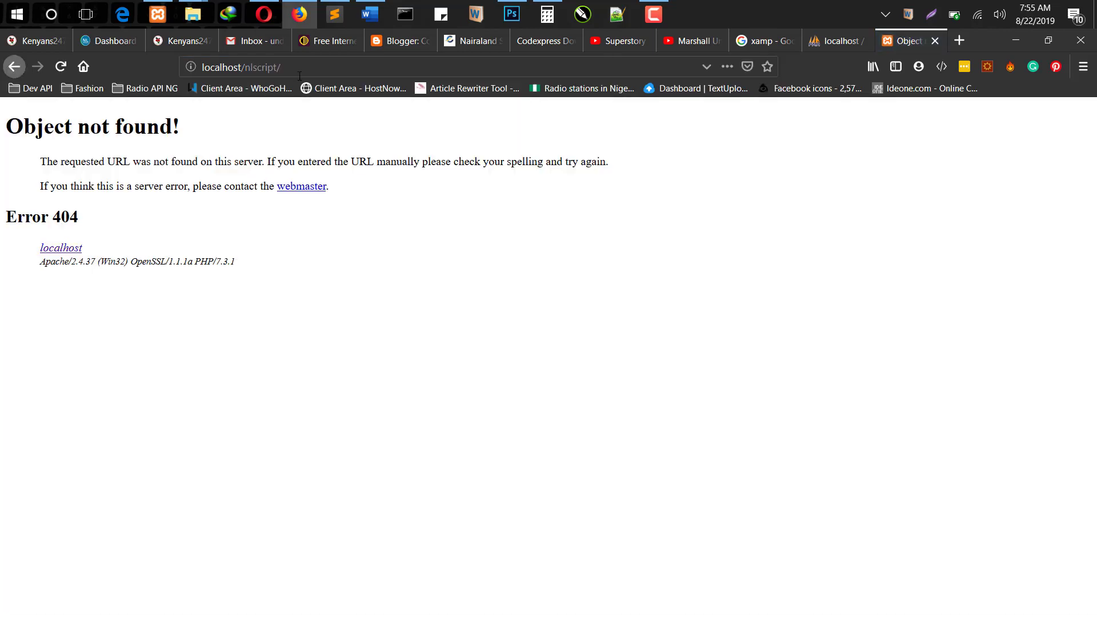
# Load localhost/nlsoftware/ in the browser and look through the forum's home page from its header to its footer.
pyautogui.moveTo(257, 67); pyautogui.dragTo(489, 123)
pyautogui.write('o')
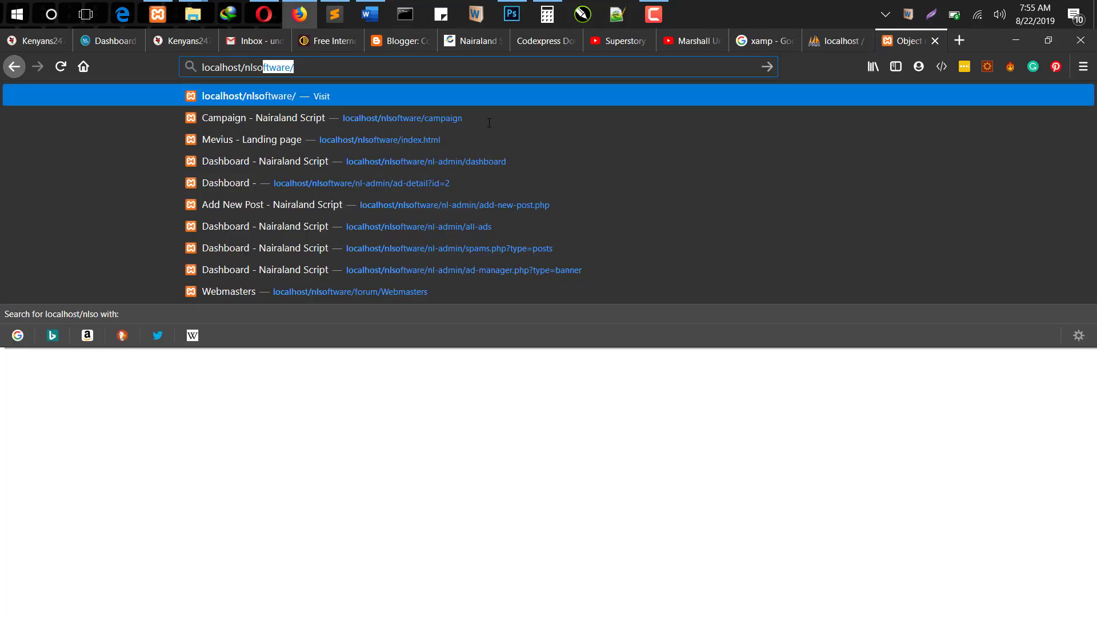
pyautogui.press('Return')
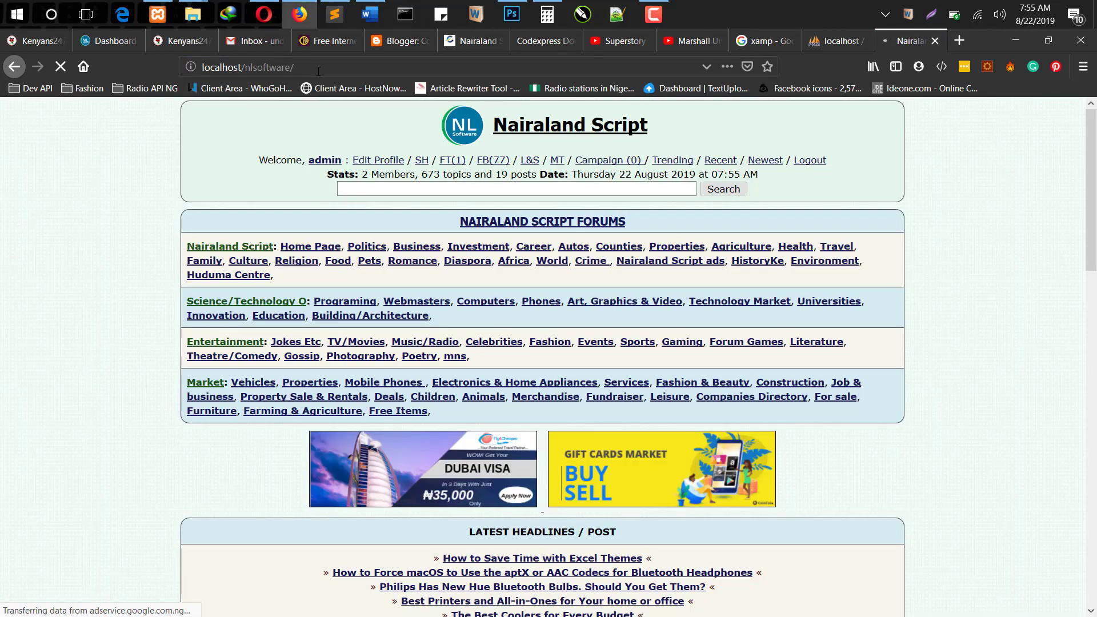
pyautogui.tripleClick(509, 138)
pyautogui.tripleClick(509, 142)
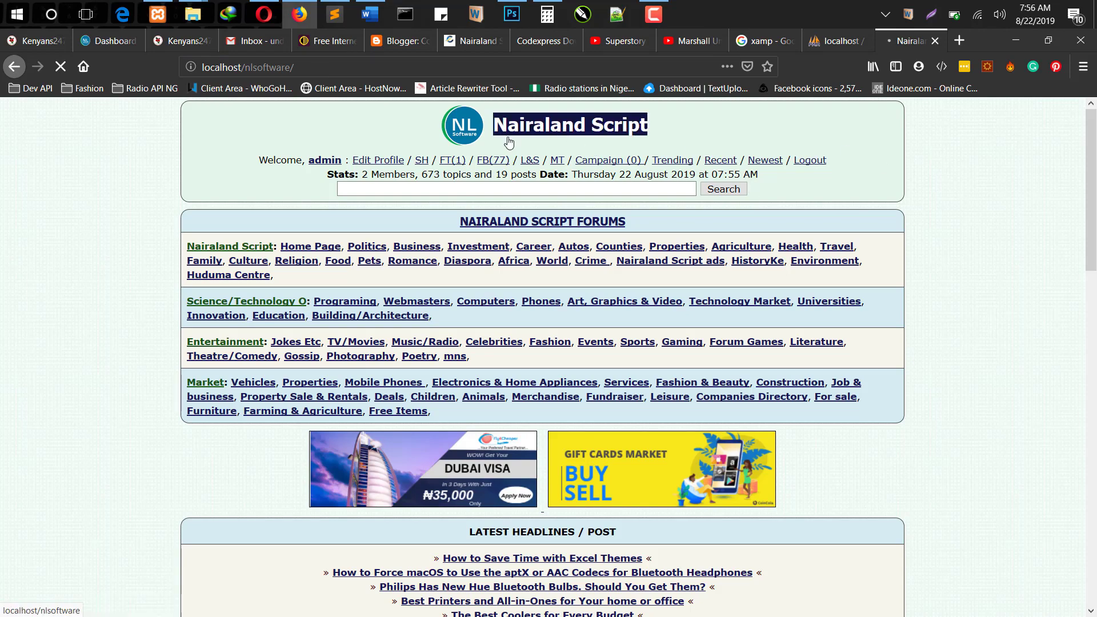
pyautogui.click(509, 143)
pyautogui.scroll(-10, 509, 142)
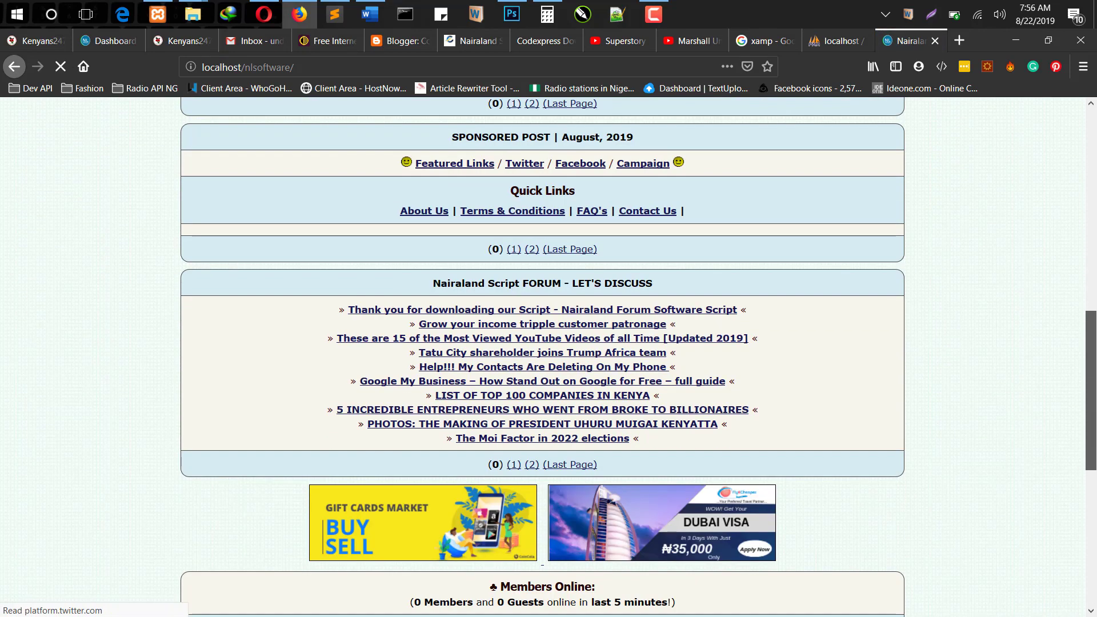
pyautogui.scroll(-7, 1093, 495)
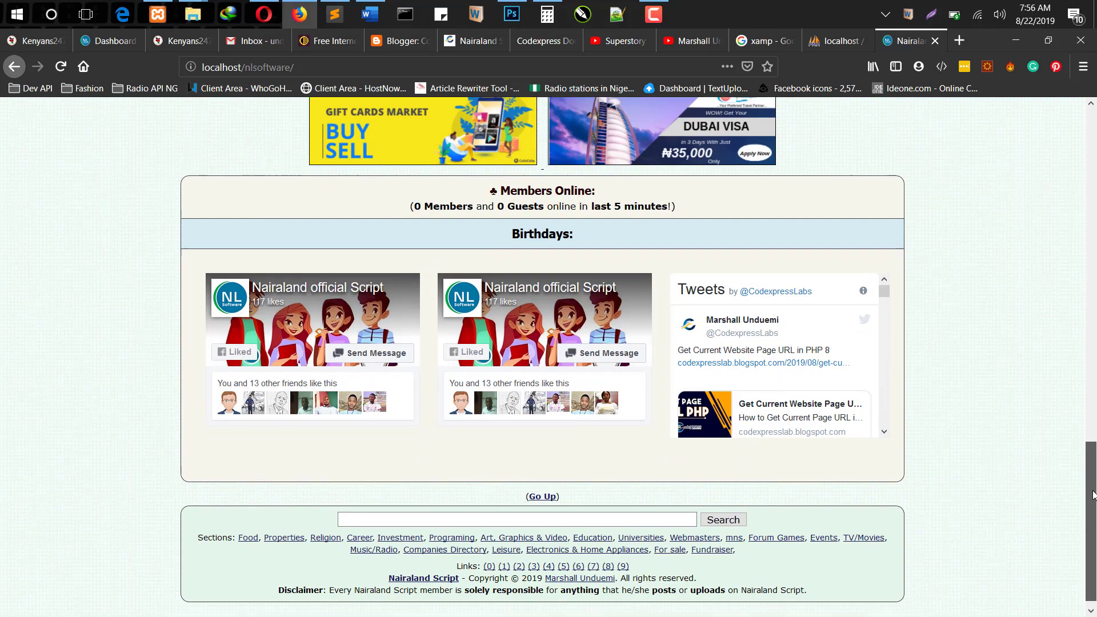
pyautogui.moveTo(1093, 526); pyautogui.dragTo(1041, 113)
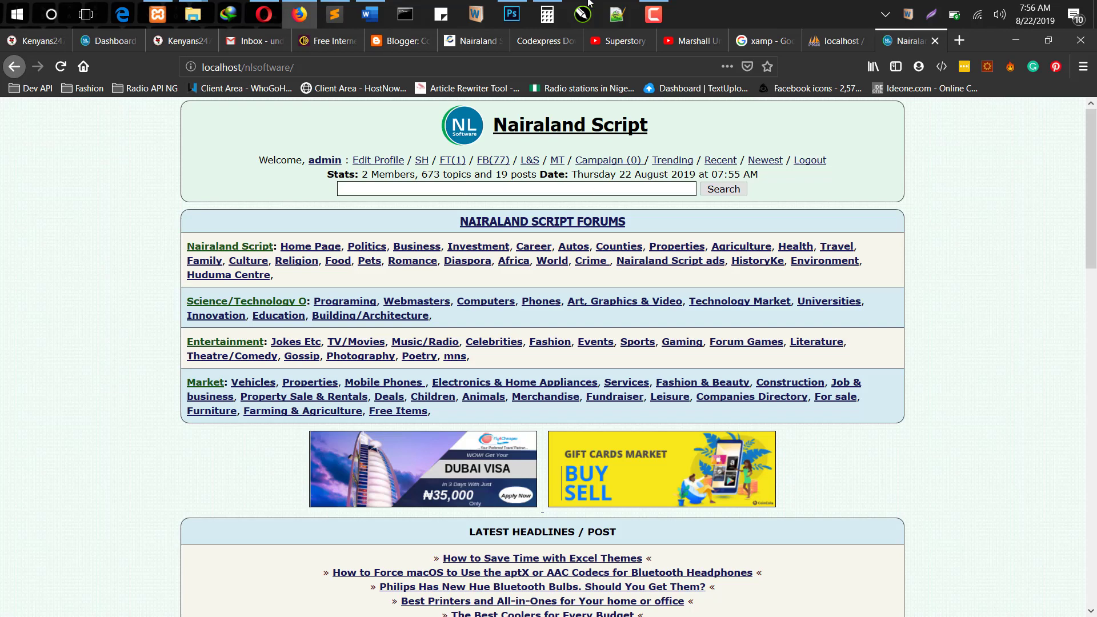
# Disconnect the computer from the CodeXpress Wi-Fi network and reload localhost/nlsoftware/ to test the script offline.
pyautogui.click(978, 17)
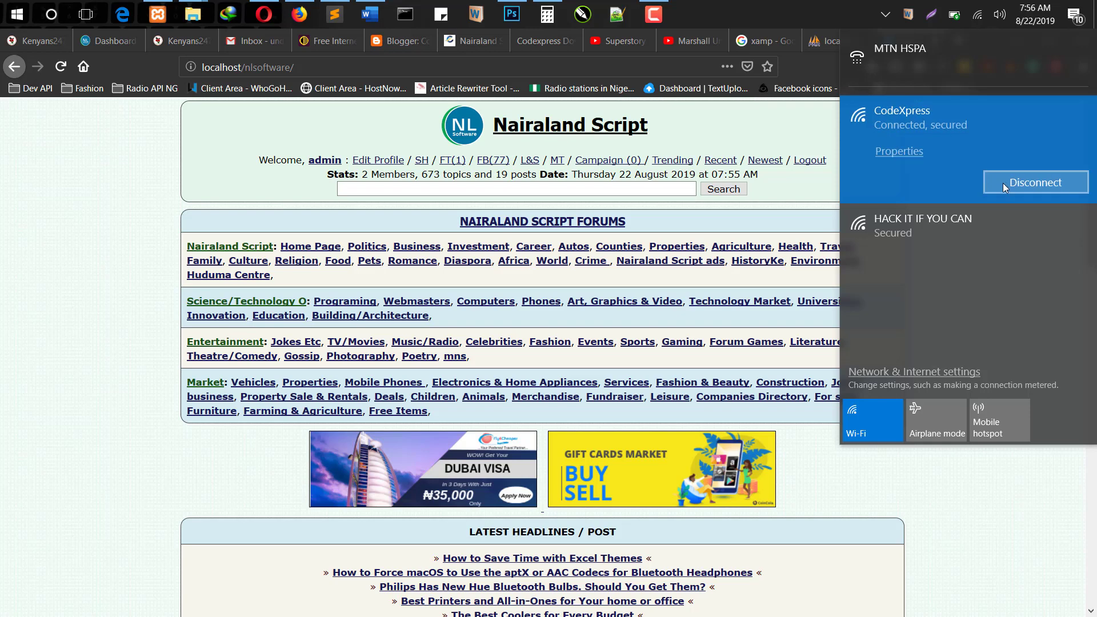
pyautogui.click(490, 68)
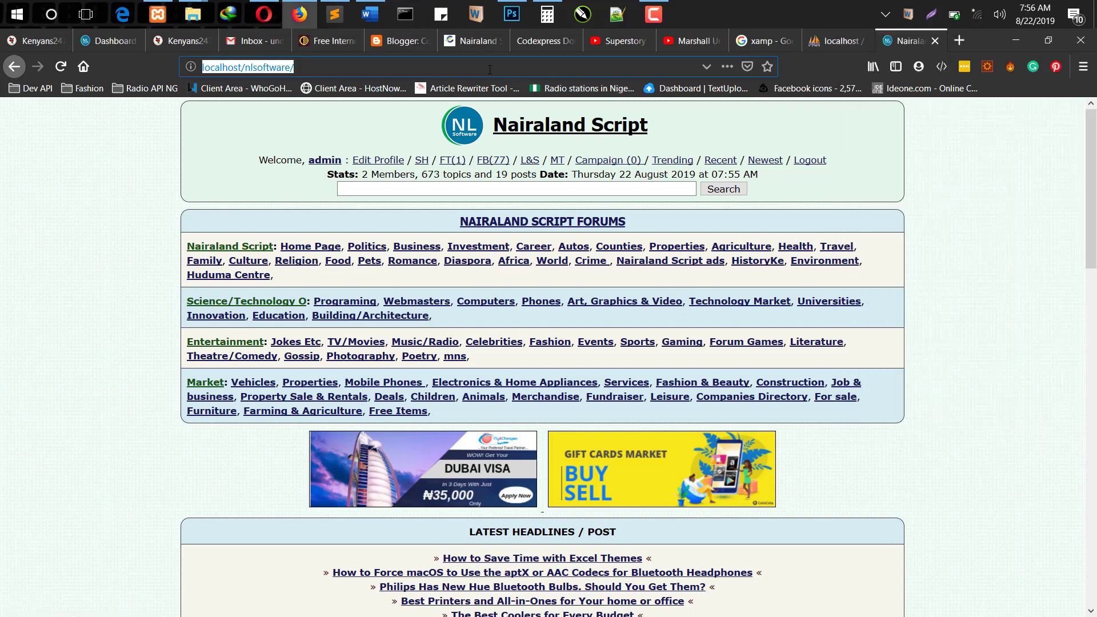
pyautogui.press('Return')
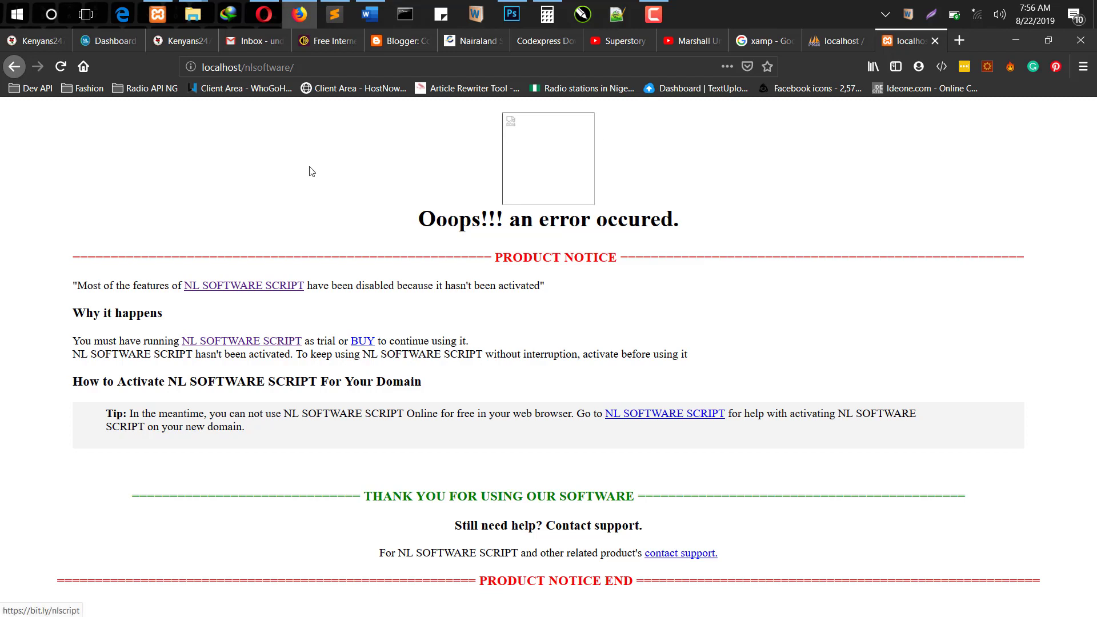
pyautogui.click(319, 69)
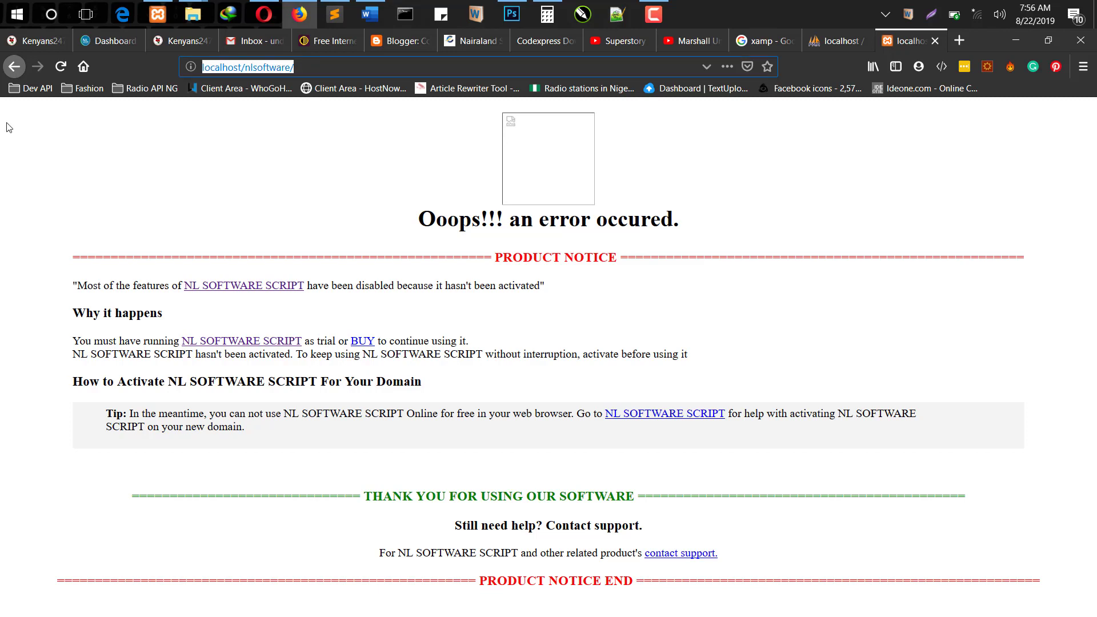
# Reconnect the computer to the CodeXpress Wi-Fi network and reload the localhost/nlsoftware/ page.
pyautogui.click(978, 13)
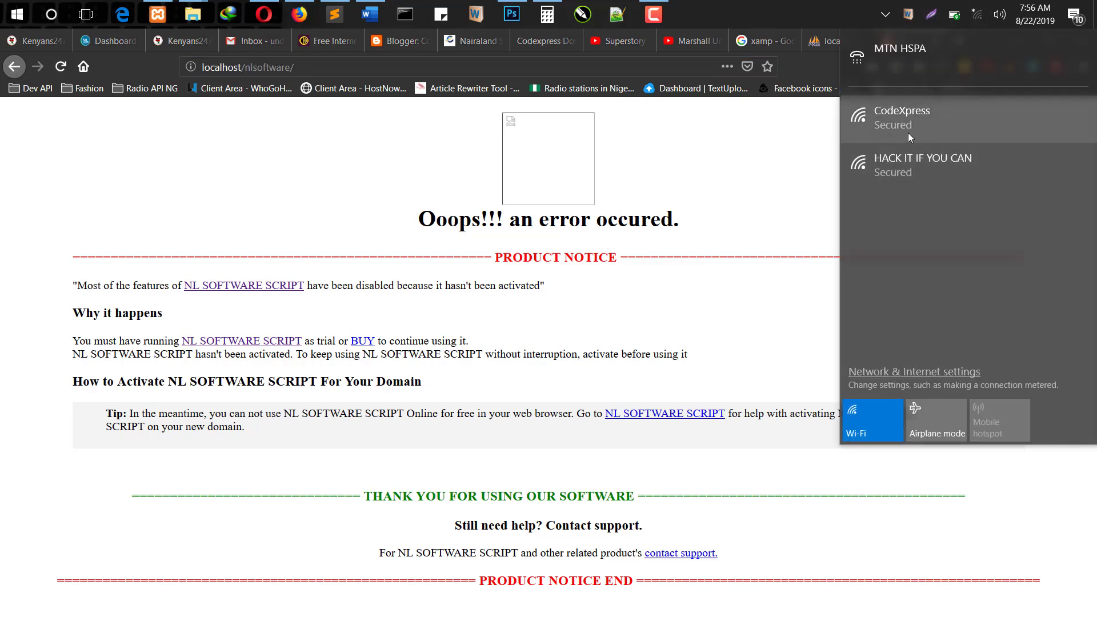
pyautogui.click(908, 133)
pyautogui.click(1004, 183)
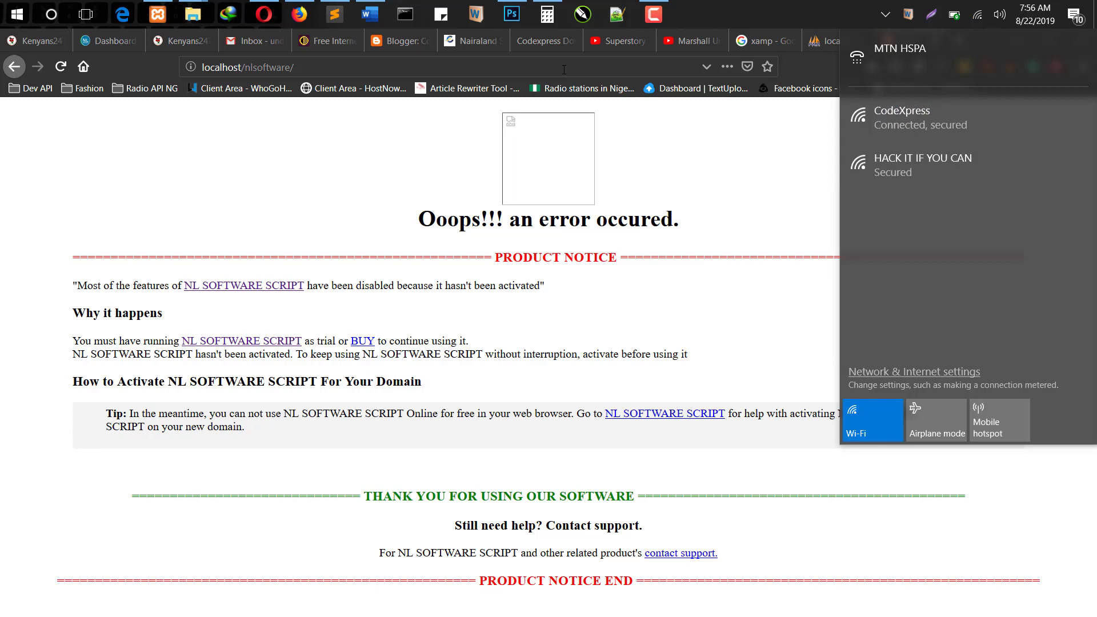
pyautogui.click(564, 69)
pyautogui.press('F5')
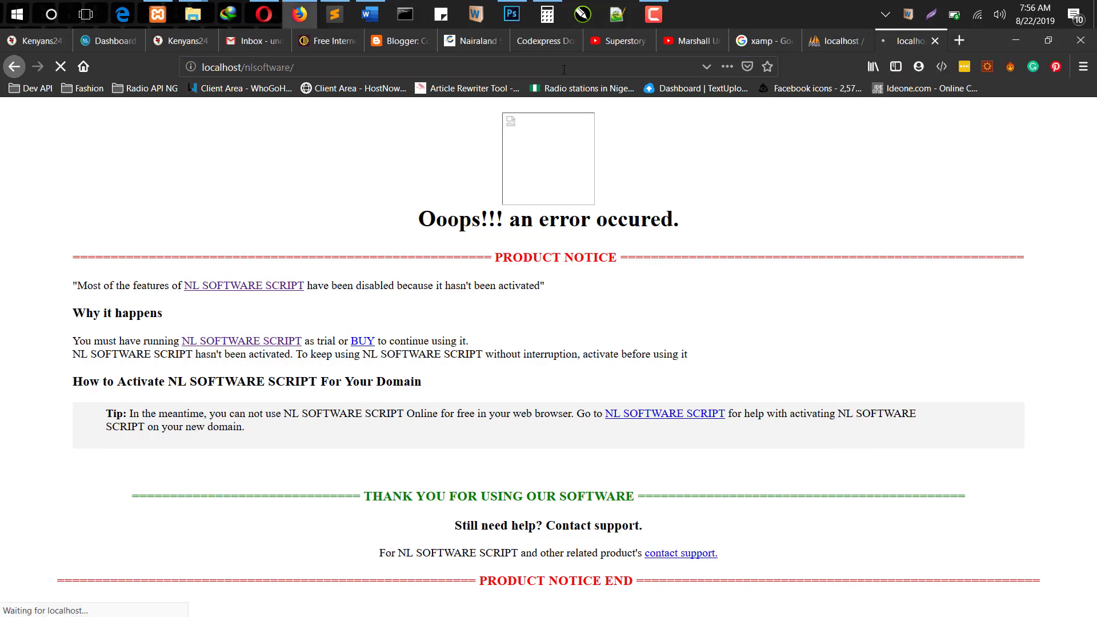